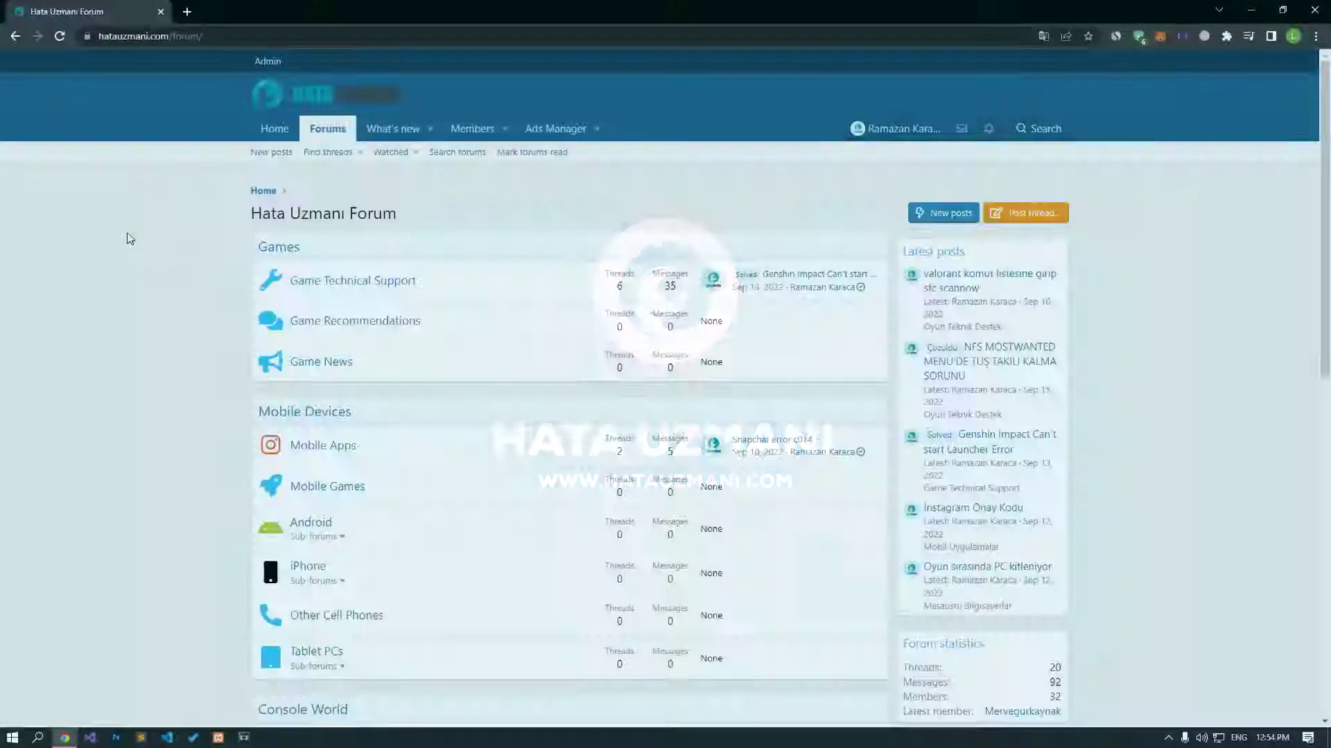
Step: Browse the Hata Uzmanı forum index and start posting a new thread
{"action": "scroll", "coordinate": [127, 235], "scroll_direction": "down", "scroll_amount": 10}
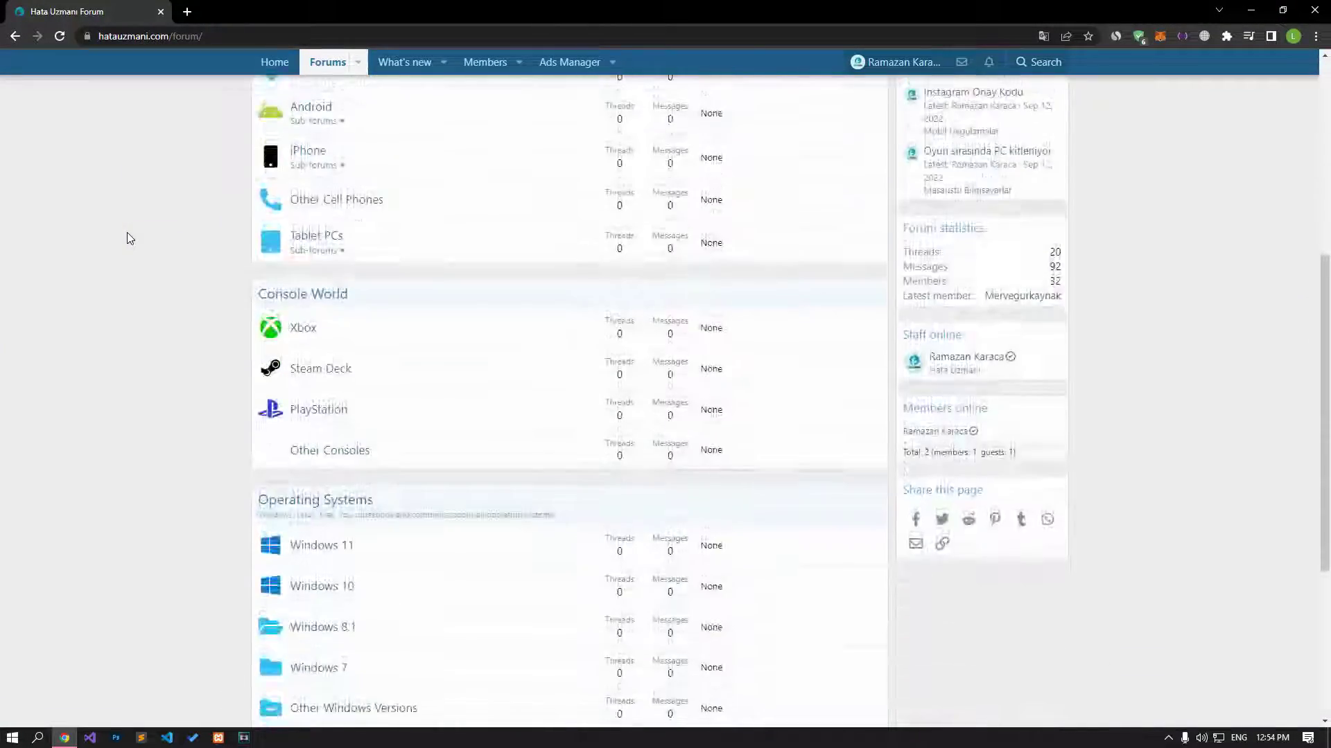
{"action": "scroll", "coordinate": [126, 238], "scroll_direction": "up", "scroll_amount": 10}
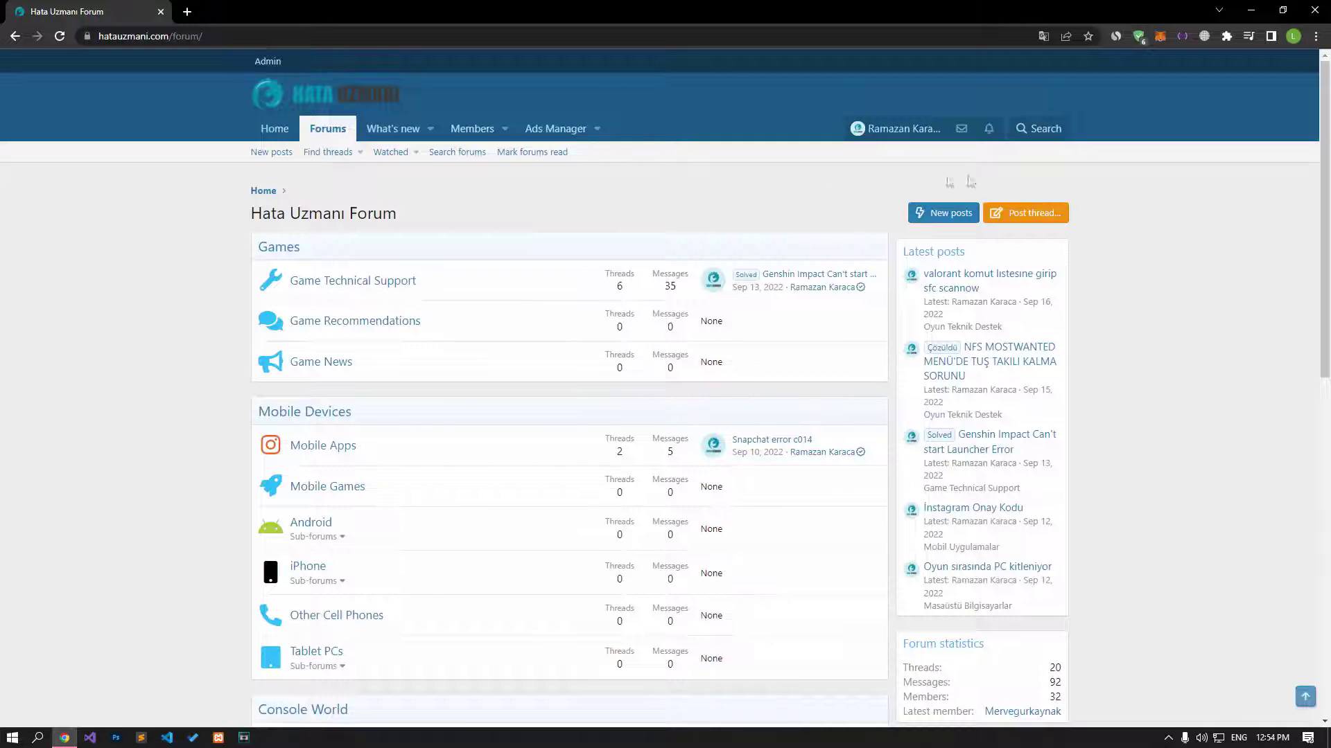
{"action": "left_click", "coordinate": [1058, 218]}
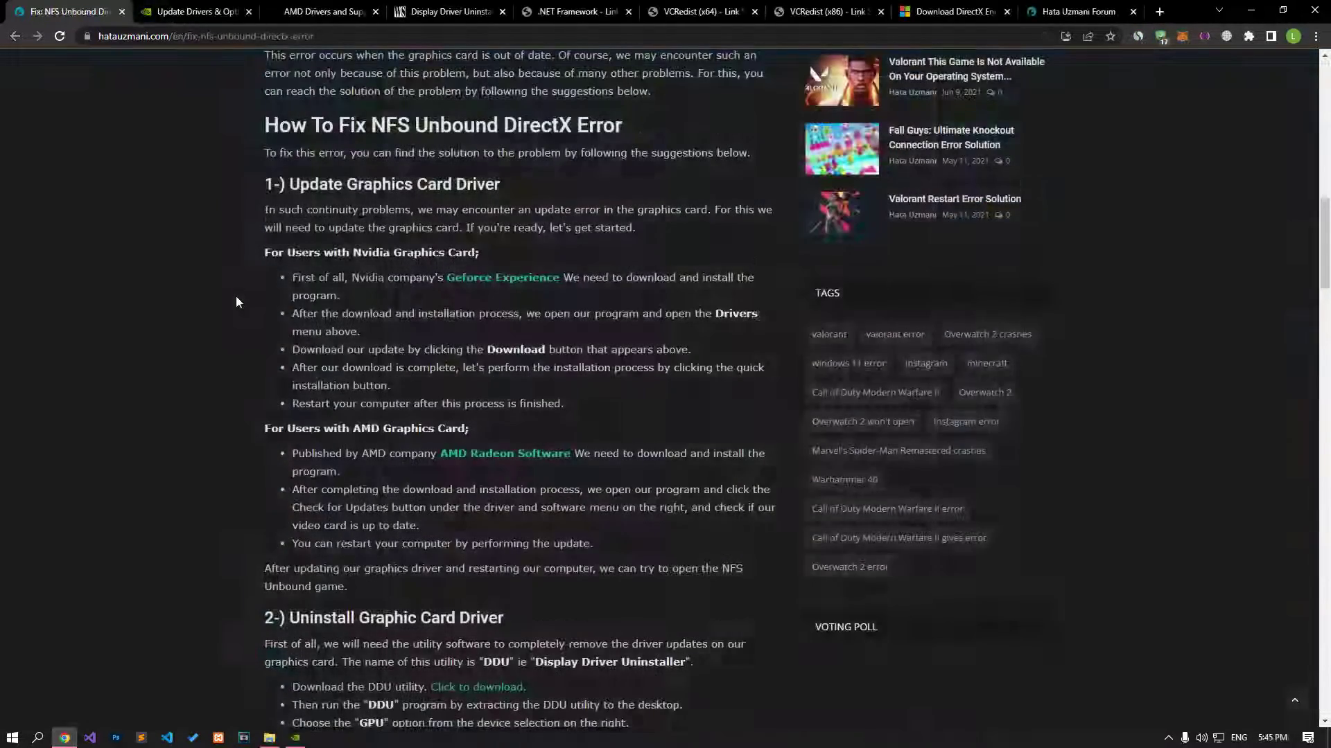
Step: Scroll the fix article, cycle tabs to AMD Drivers and Support, and bring up GeForce Experience
{"action": "scroll", "coordinate": [235, 301], "scroll_direction": "down", "scroll_amount": 3}
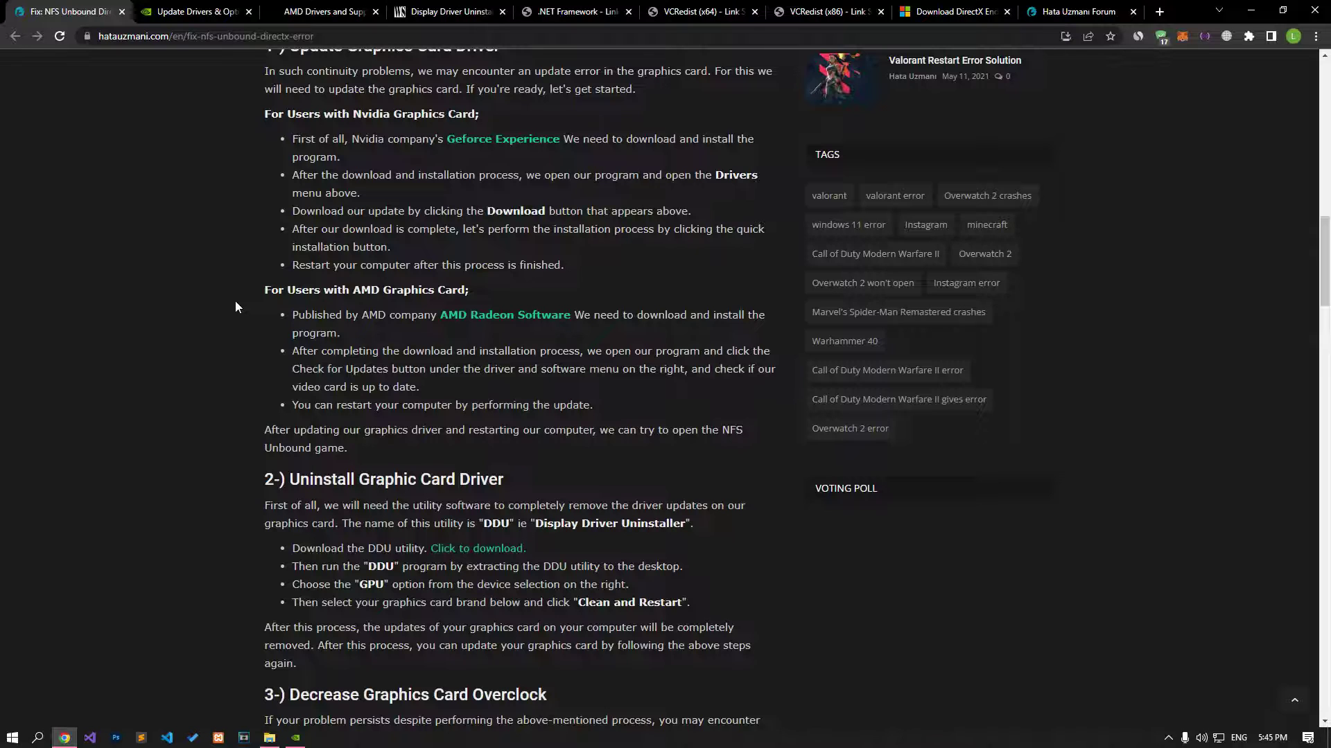
{"action": "key", "text": "ctrl+Tab"}
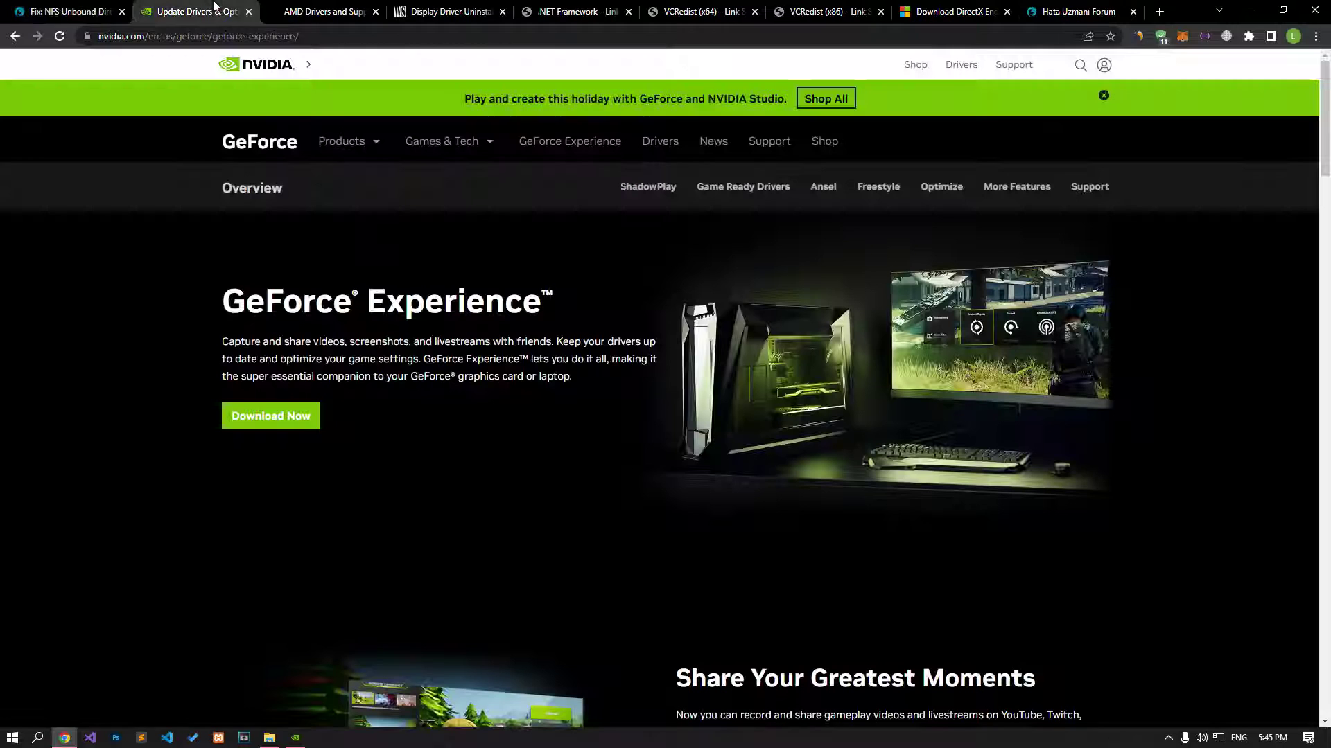
{"action": "key", "text": "ctrl+Tab"}
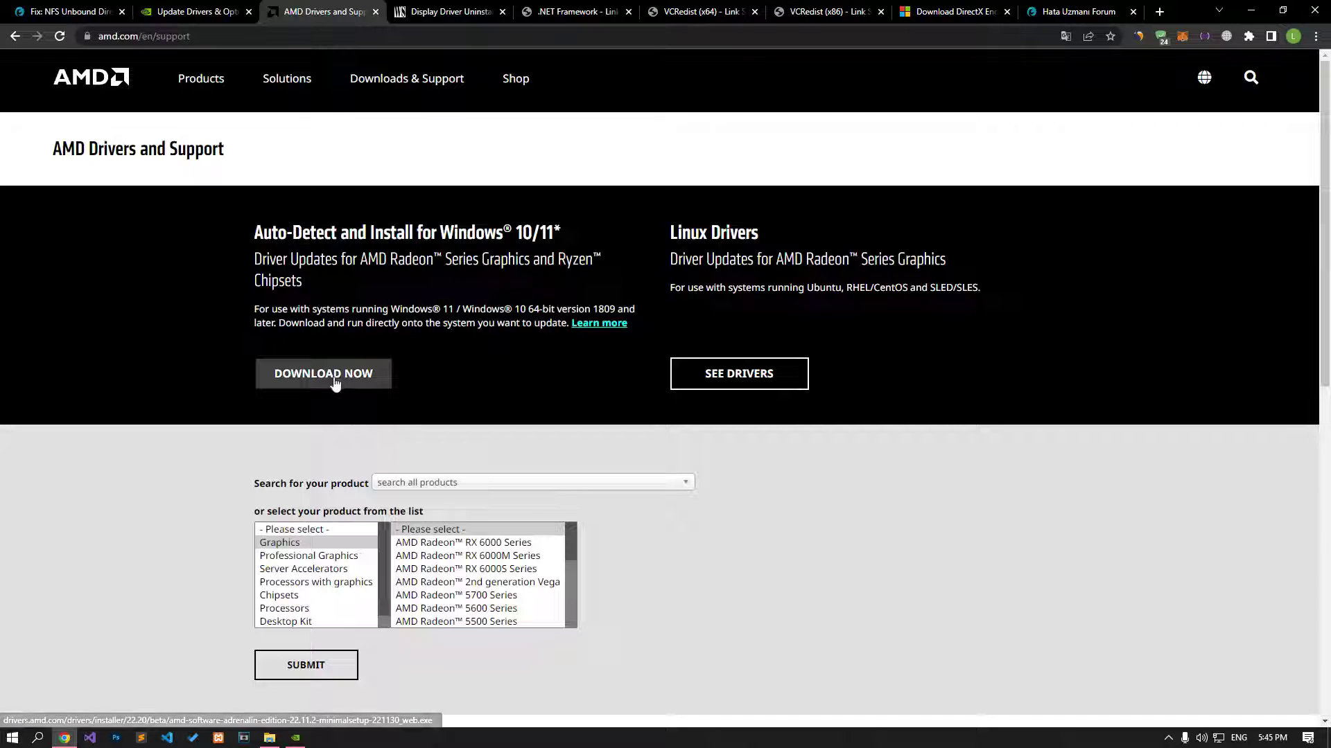
{"action": "left_click", "coordinate": [296, 737]}
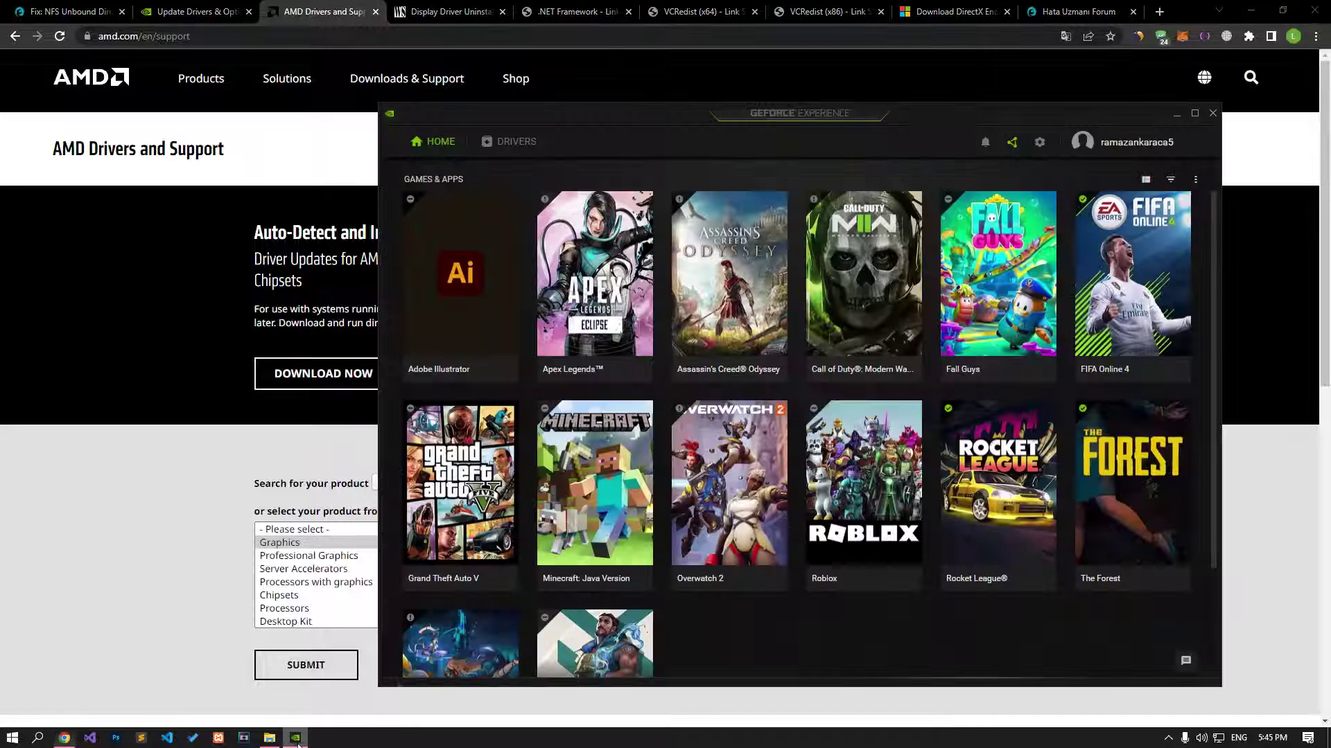
Step: Check GeForce drivers (527.37 available, 526.98 installed) and close the AMD drivers tab
{"action": "left_click", "coordinate": [521, 141]}
{"action": "left_click", "coordinate": [1074, 234]}
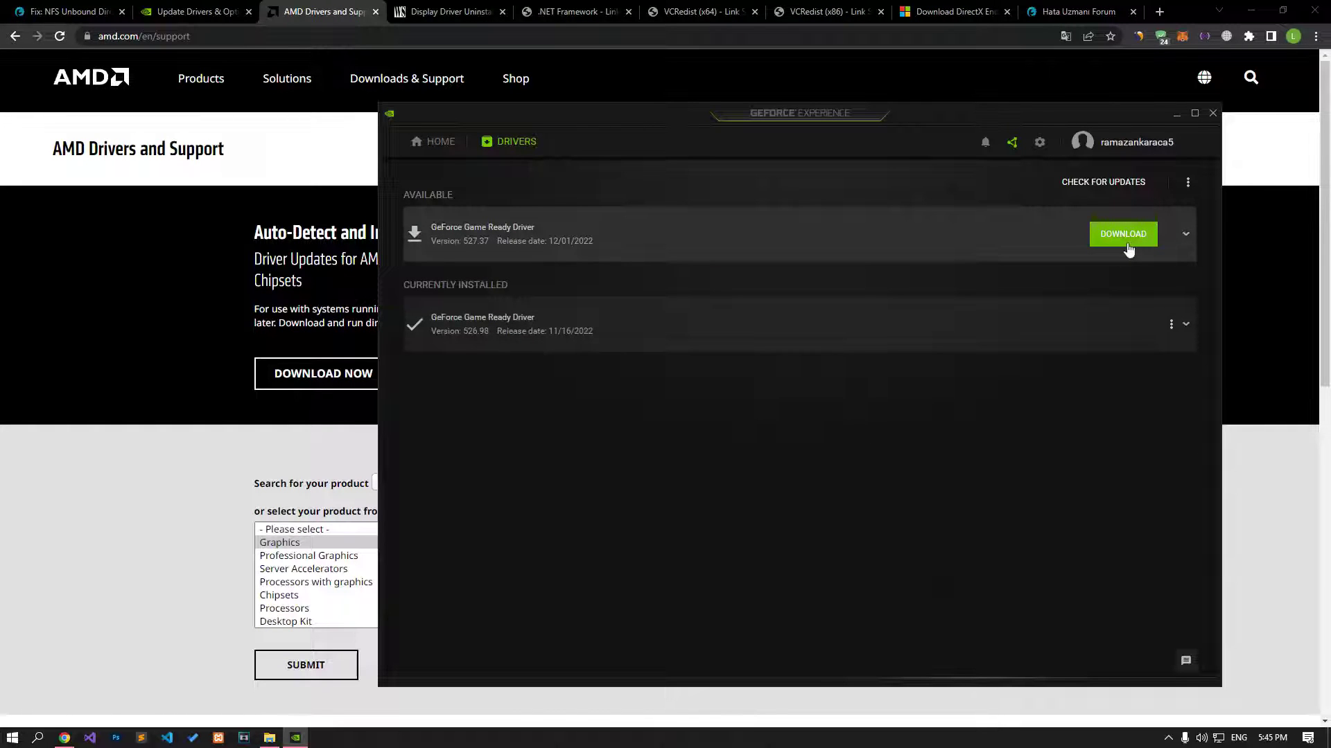
{"action": "left_click", "coordinate": [375, 12]}
Step: Close the NVIDIA GeForce Experience tab and return to the NFS Unbound fix article
{"action": "left_click", "coordinate": [229, 12]}
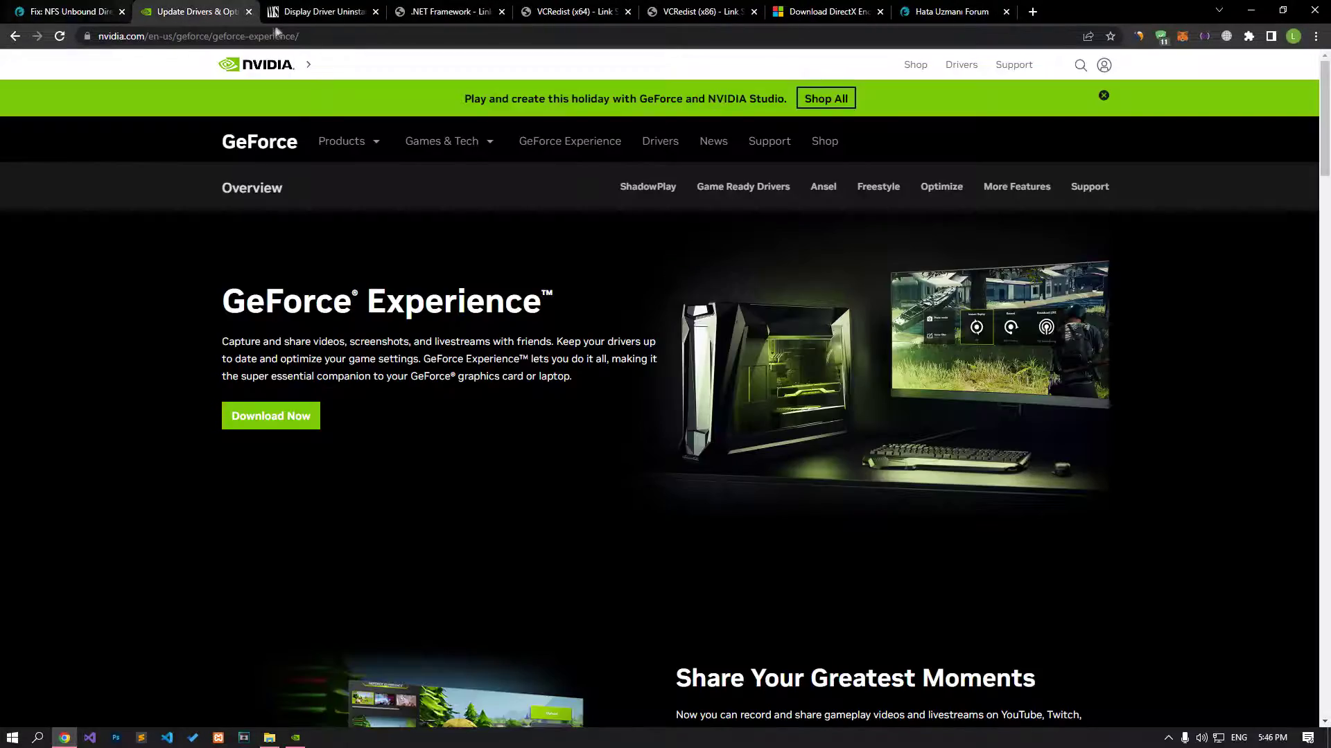
{"action": "left_click", "coordinate": [248, 12]}
{"action": "left_click", "coordinate": [69, 11]}
{"action": "scroll", "coordinate": [236, 393], "scroll_direction": "down", "scroll_amount": 5}
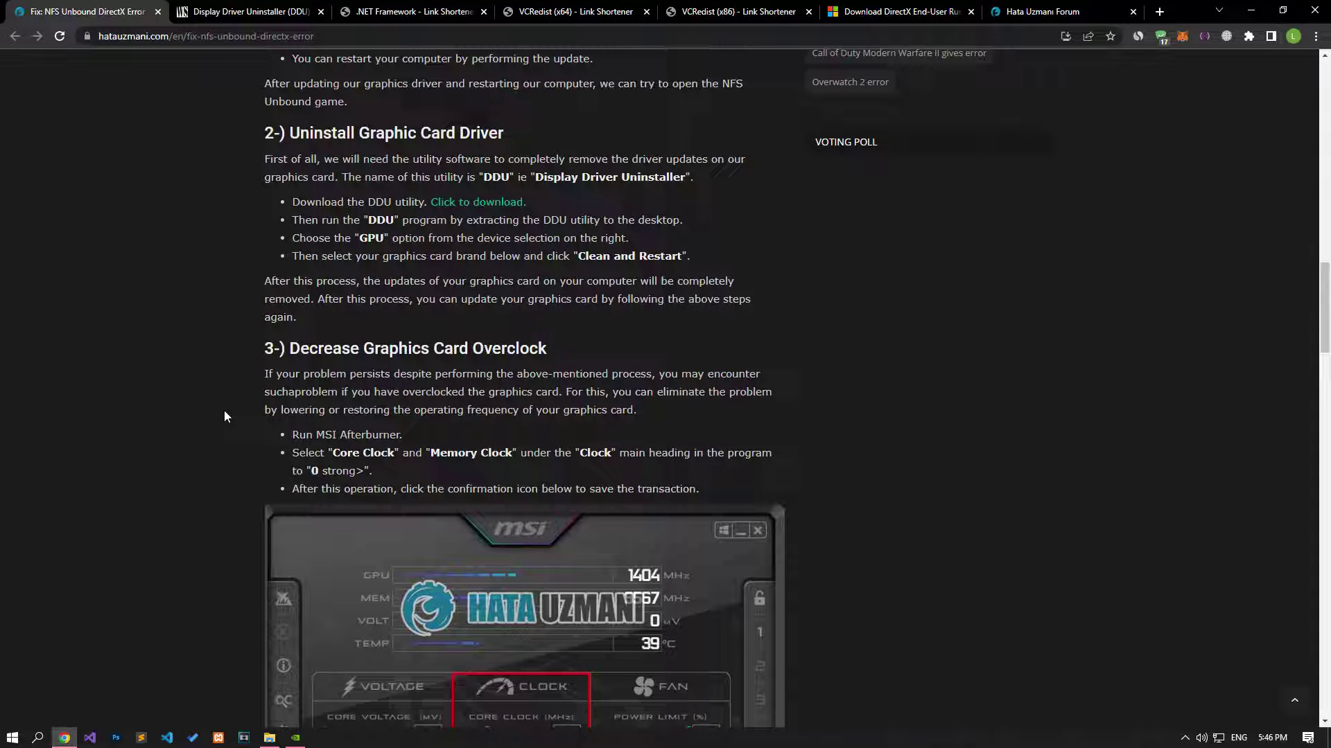
Step: Download DDU v18.0.5.8 from the DDU forum and run the downloaded file
{"action": "left_click", "coordinate": [265, 9]}
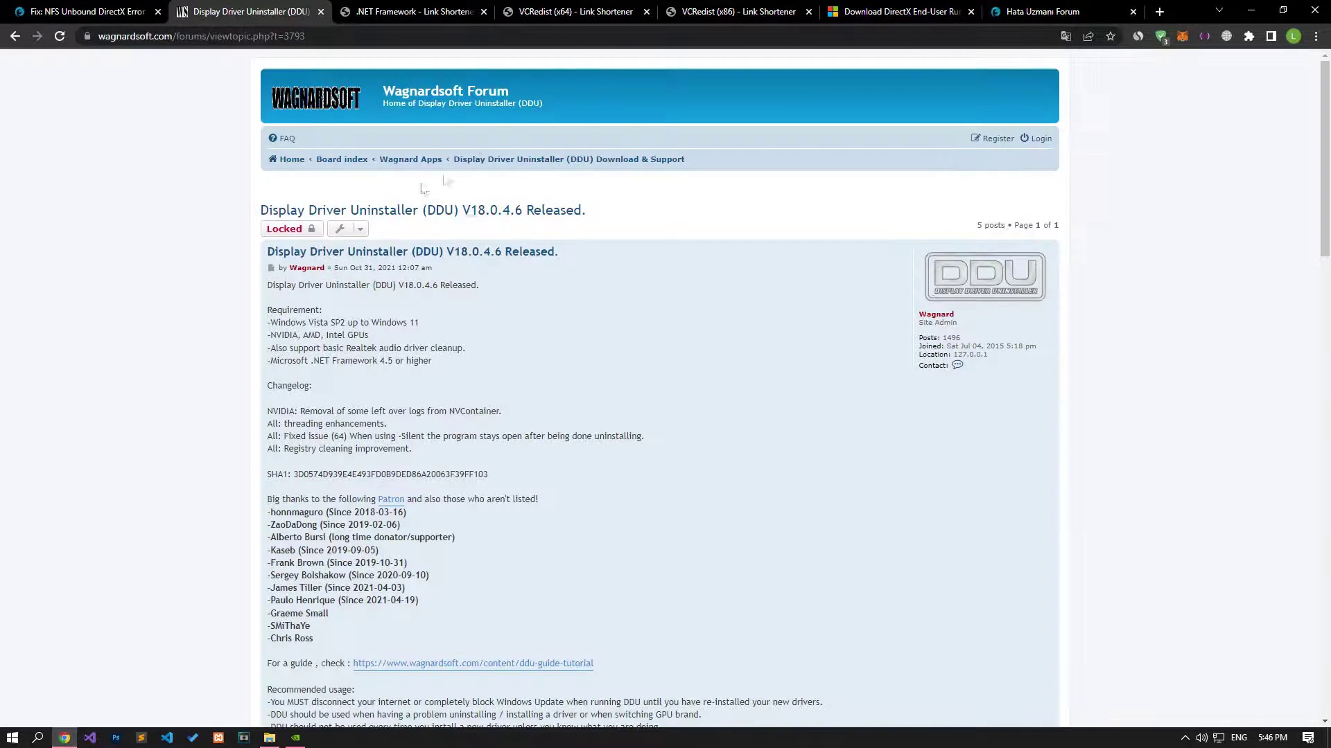
{"action": "left_click", "coordinate": [497, 166]}
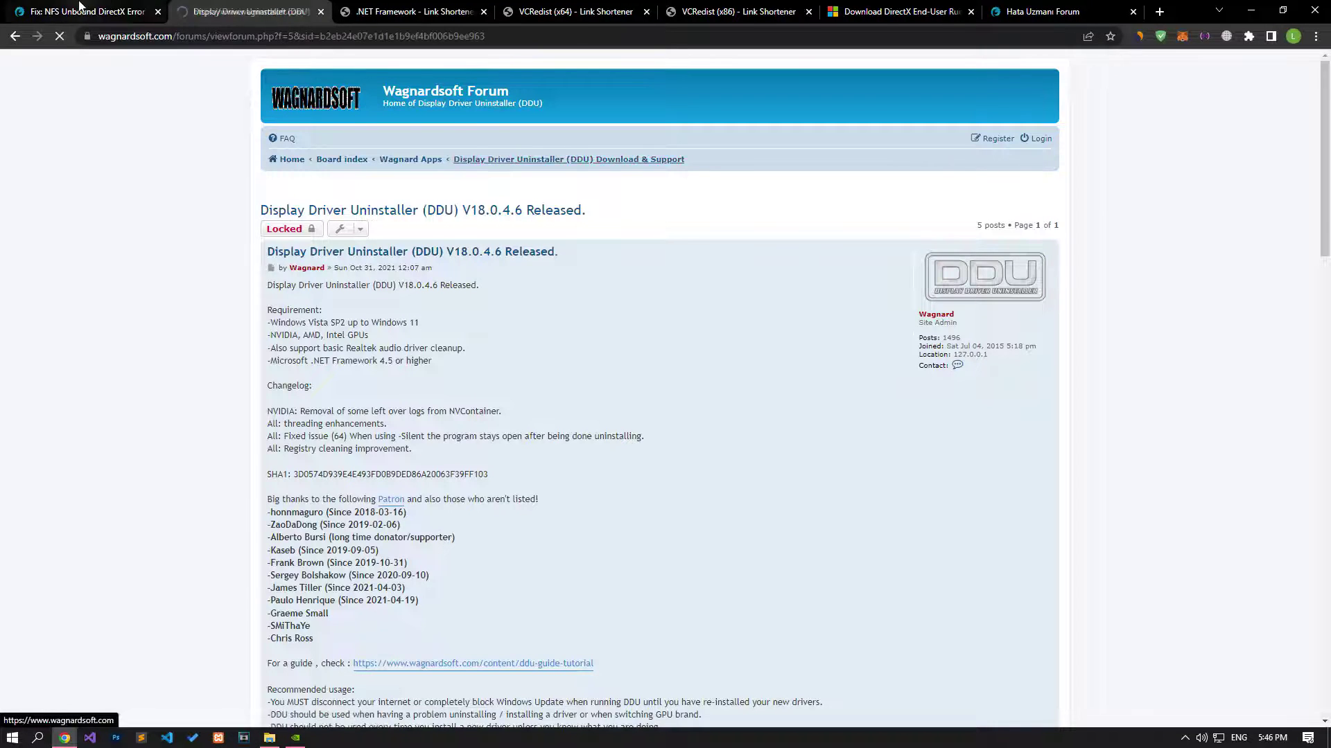
{"action": "key", "text": "ctrl+shift+Tab"}
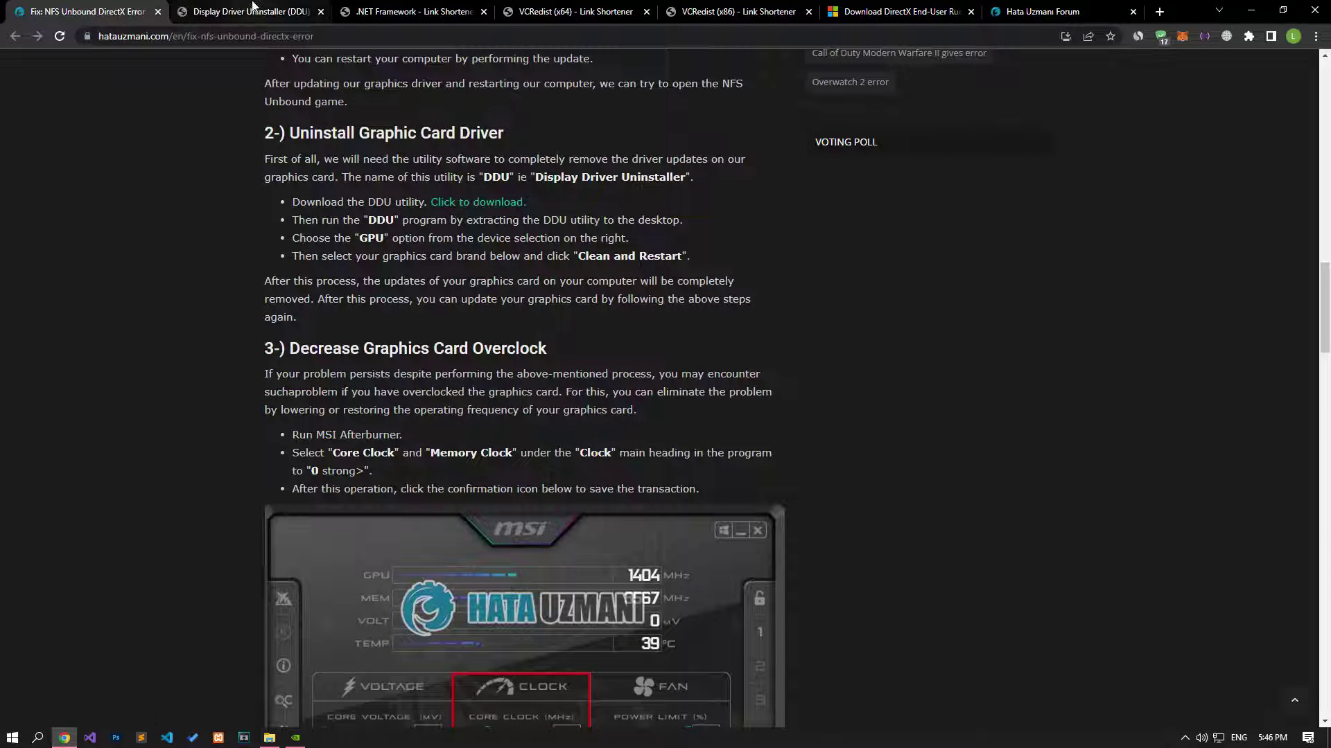
{"action": "key", "text": "ctrl+Tab"}
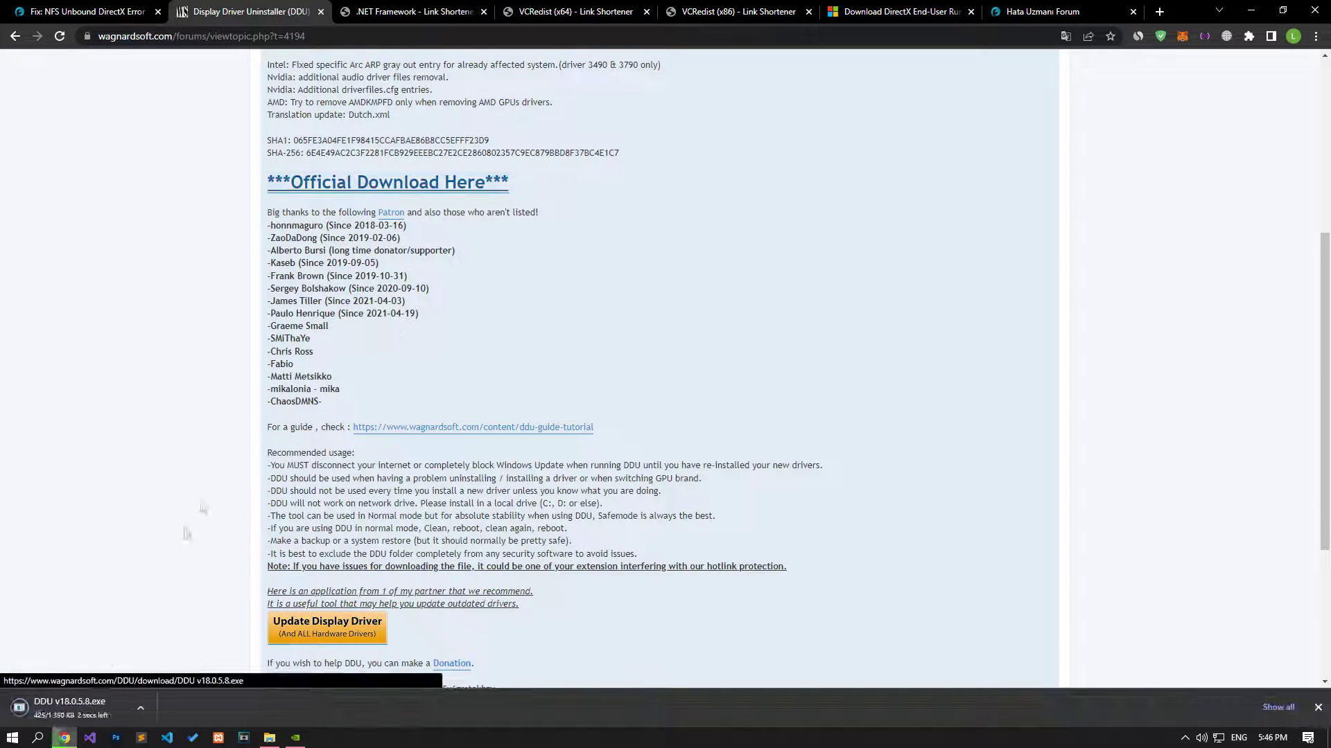
{"action": "left_click", "coordinate": [74, 701]}
{"action": "left_click", "coordinate": [711, 383]}
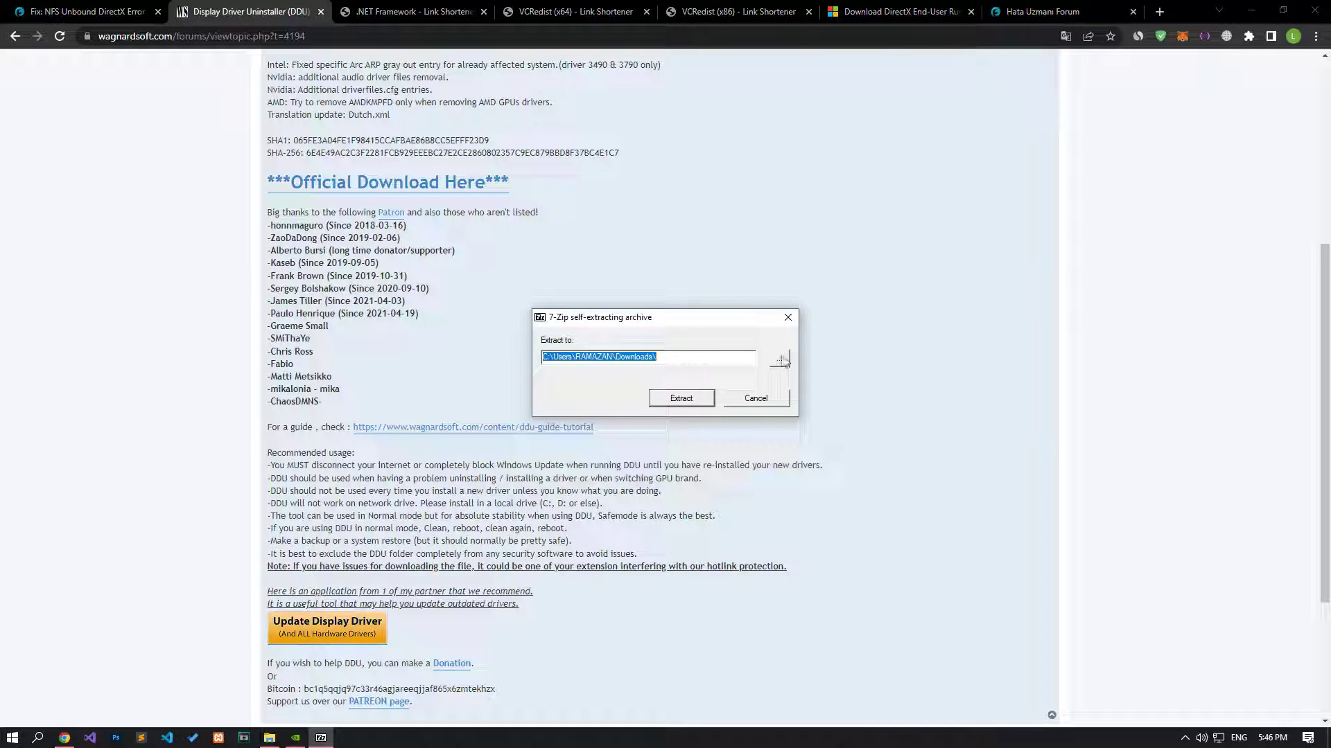
Step: Extract DDU v18.0.5.8 into New folder (3) and launch Display Driver Uninstaller from it
{"action": "left_click", "coordinate": [269, 738]}
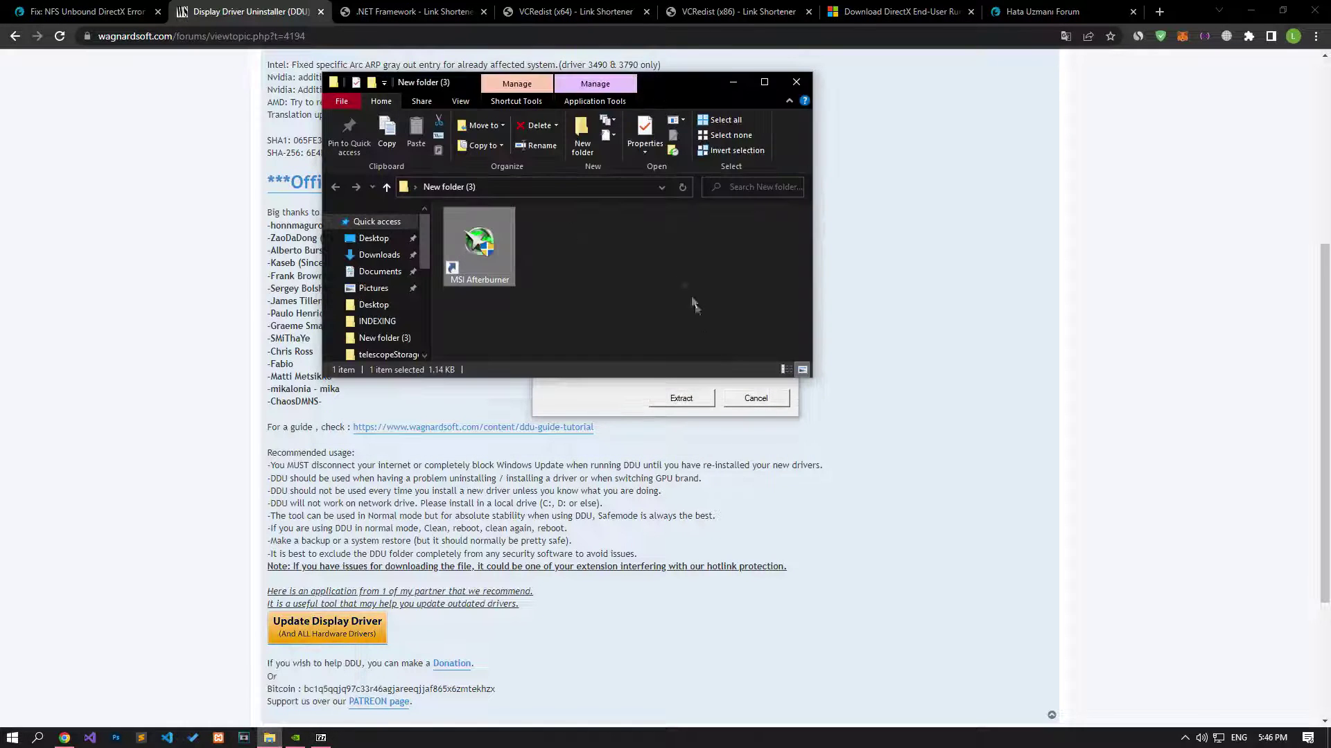
{"action": "left_click", "coordinate": [565, 192]}
{"action": "key", "text": "ctrl+c"}
{"action": "left_click", "coordinate": [604, 388]}
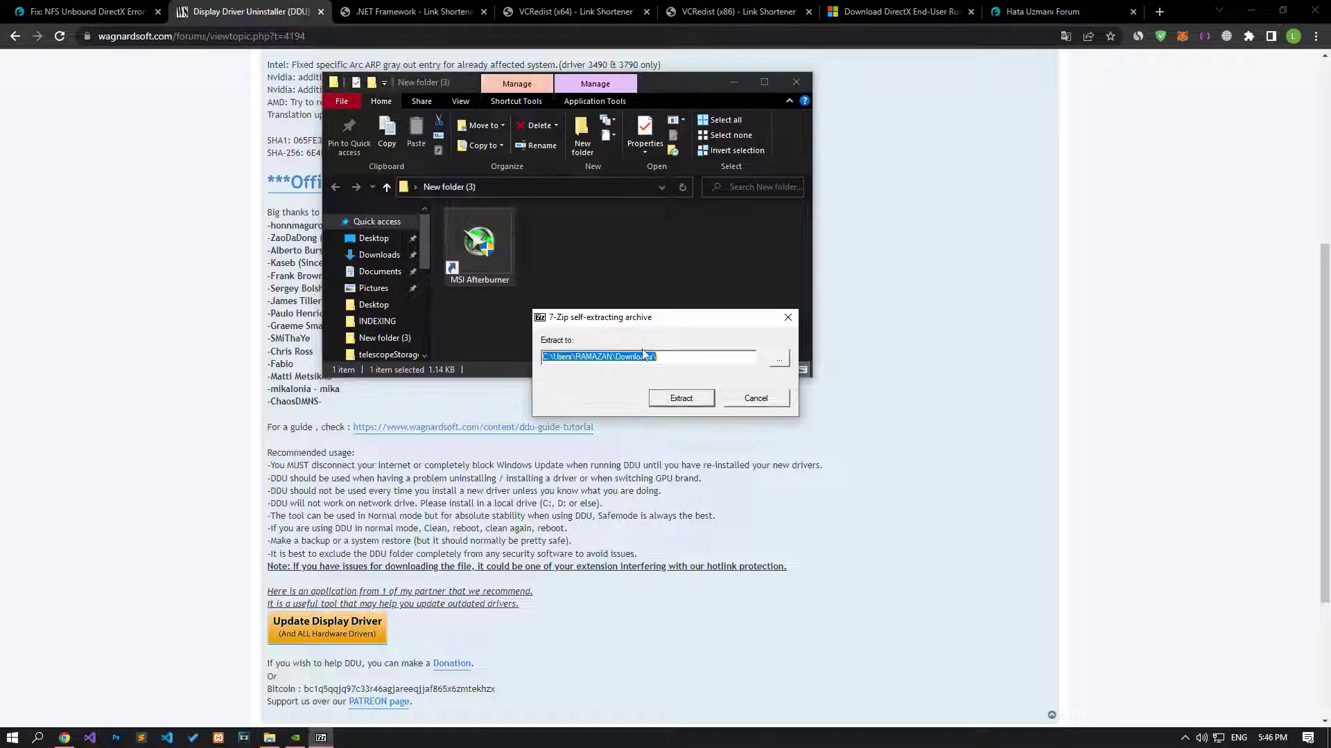
{"action": "key", "text": "ctrl+v"}
{"action": "left_click", "coordinate": [681, 399]}
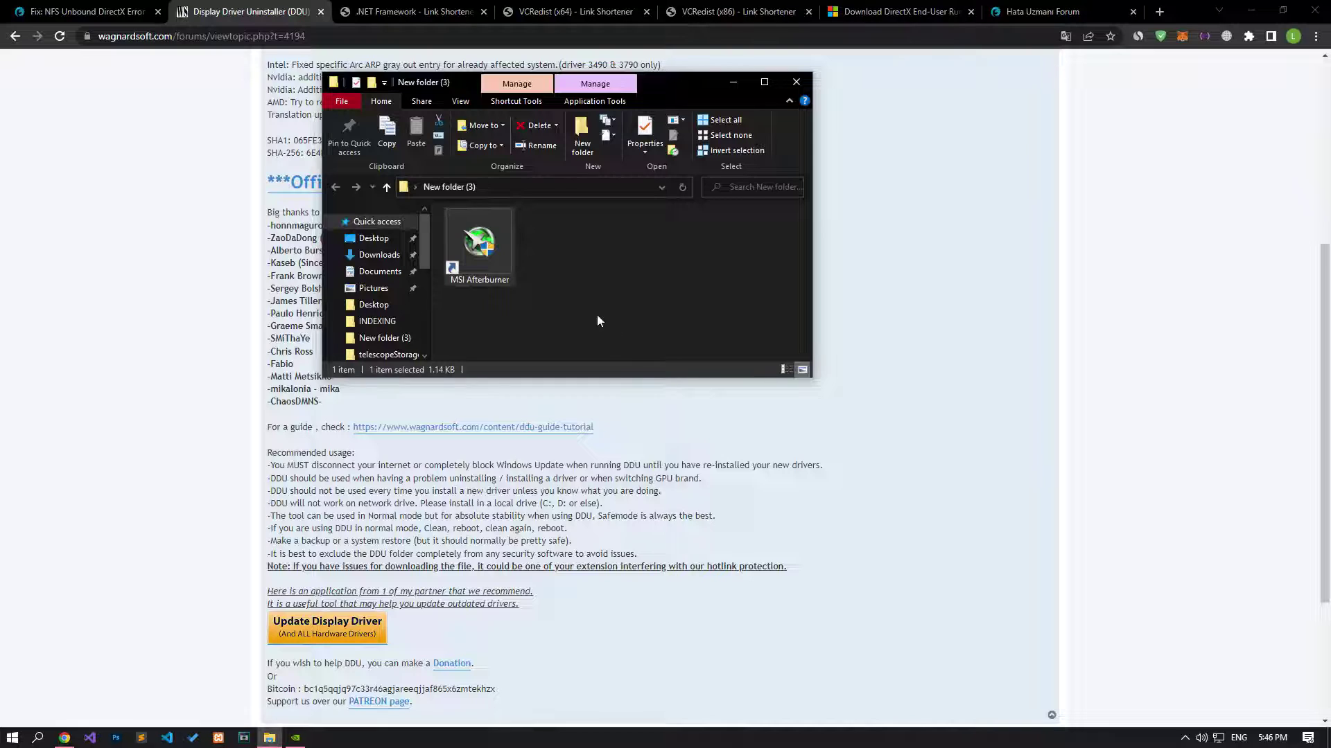
{"action": "double_click", "coordinate": [569, 276]}
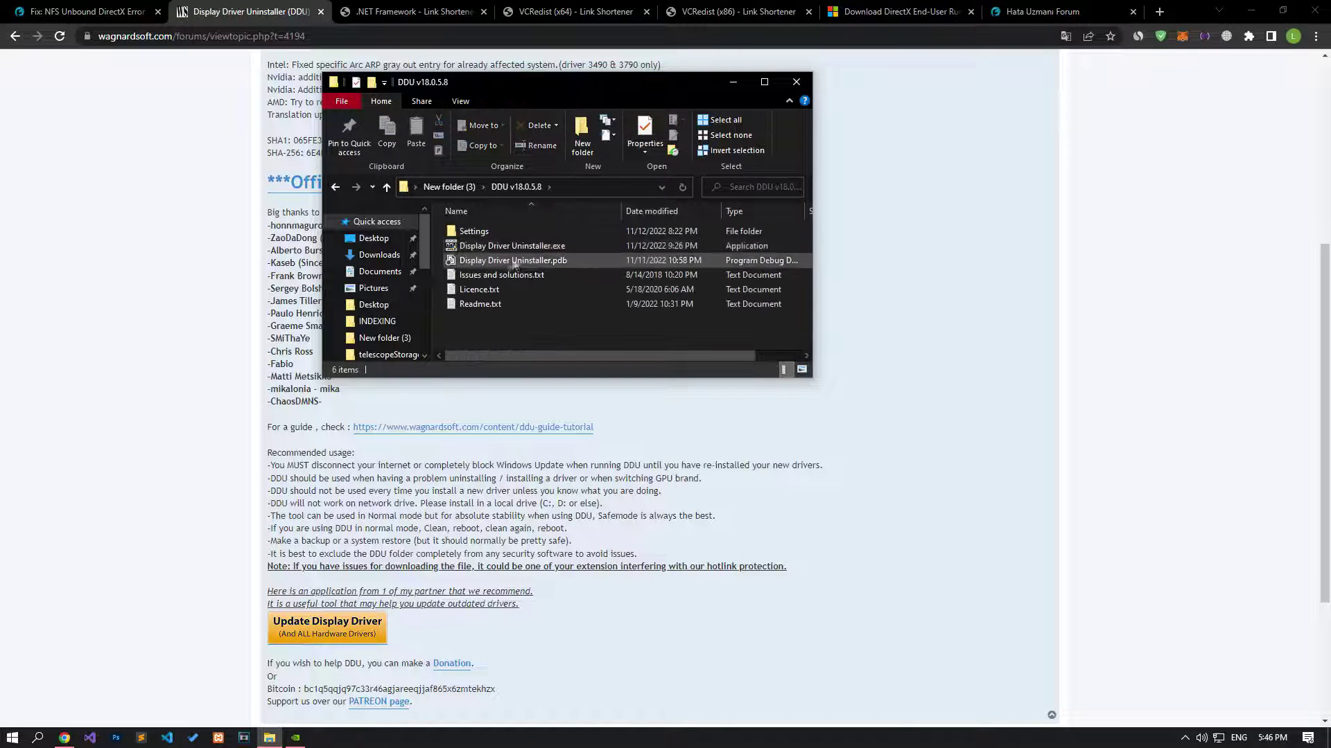
{"action": "left_click", "coordinate": [474, 251]}
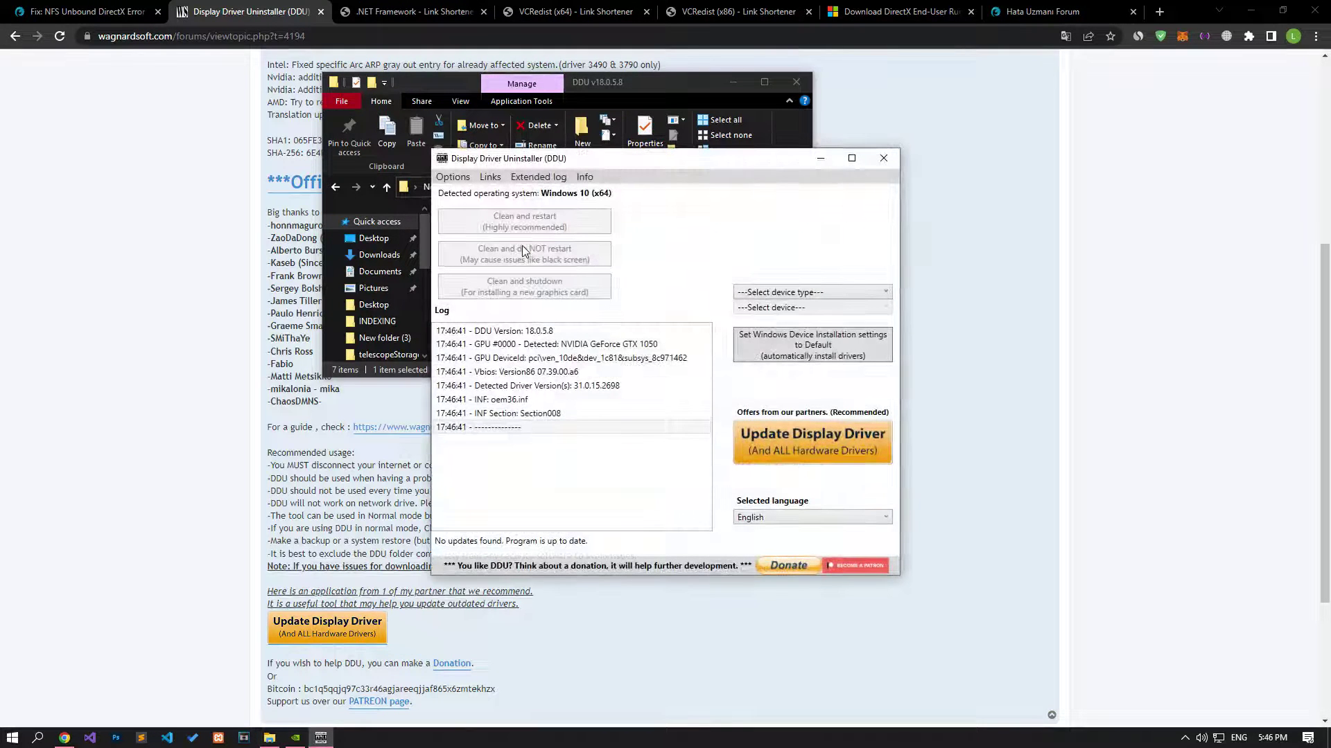
Step: Dismiss DDU's startup notices and options window, then set device type to GPU with NVIDIA
{"action": "left_click", "coordinate": [792, 454]}
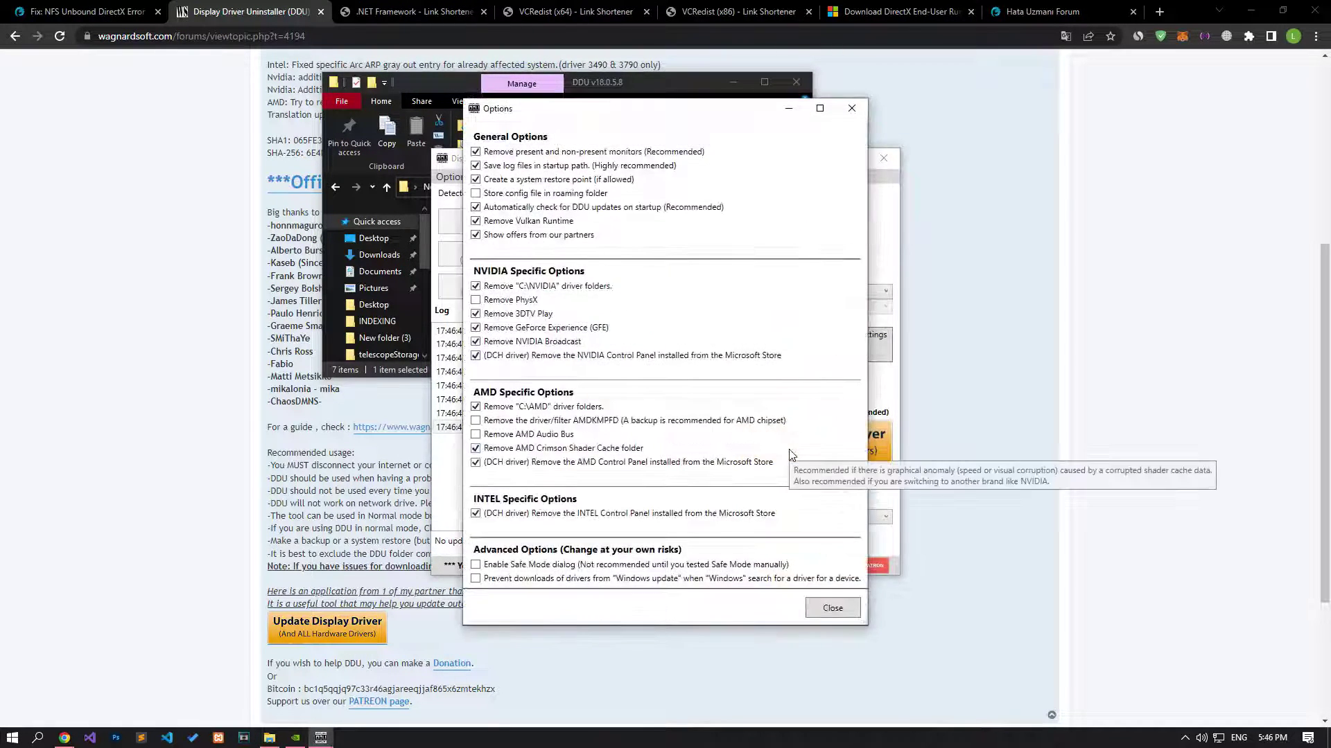
{"action": "left_click", "coordinate": [825, 606]}
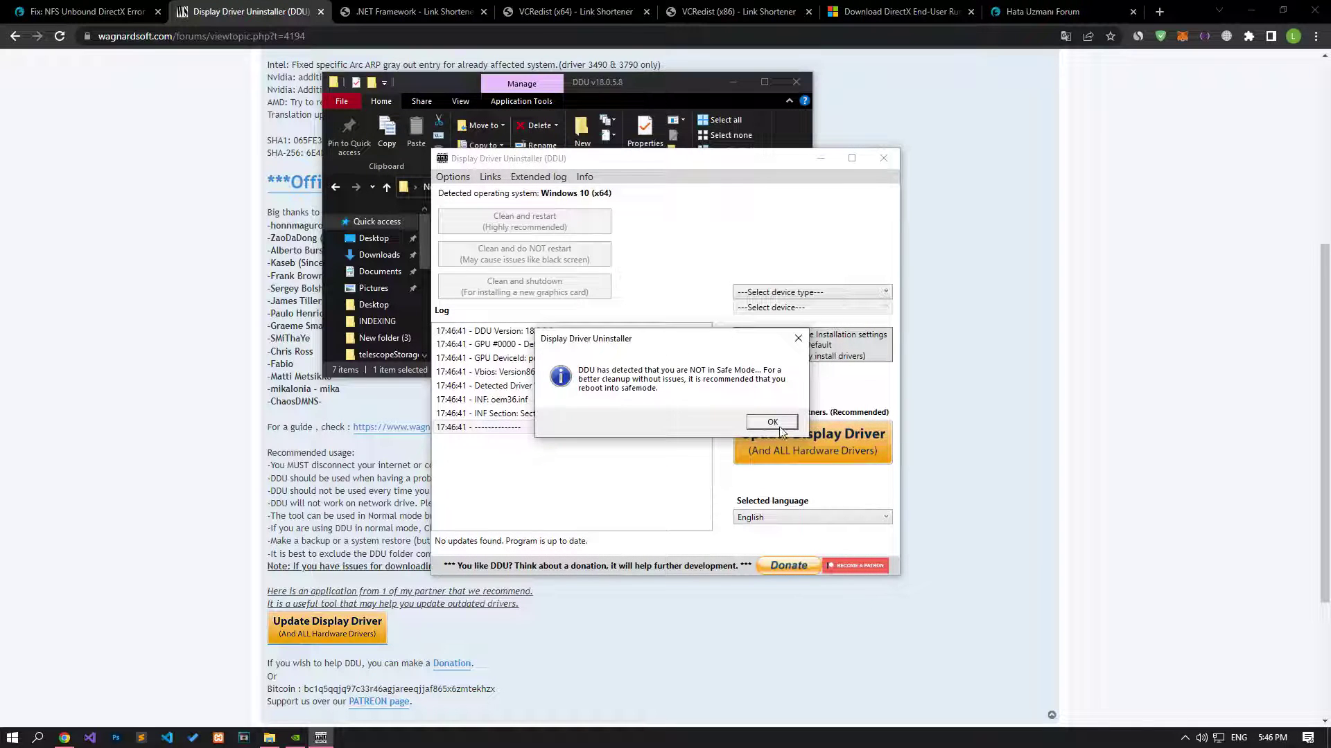
{"action": "left_click", "coordinate": [771, 421]}
{"action": "left_click", "coordinate": [781, 298]}
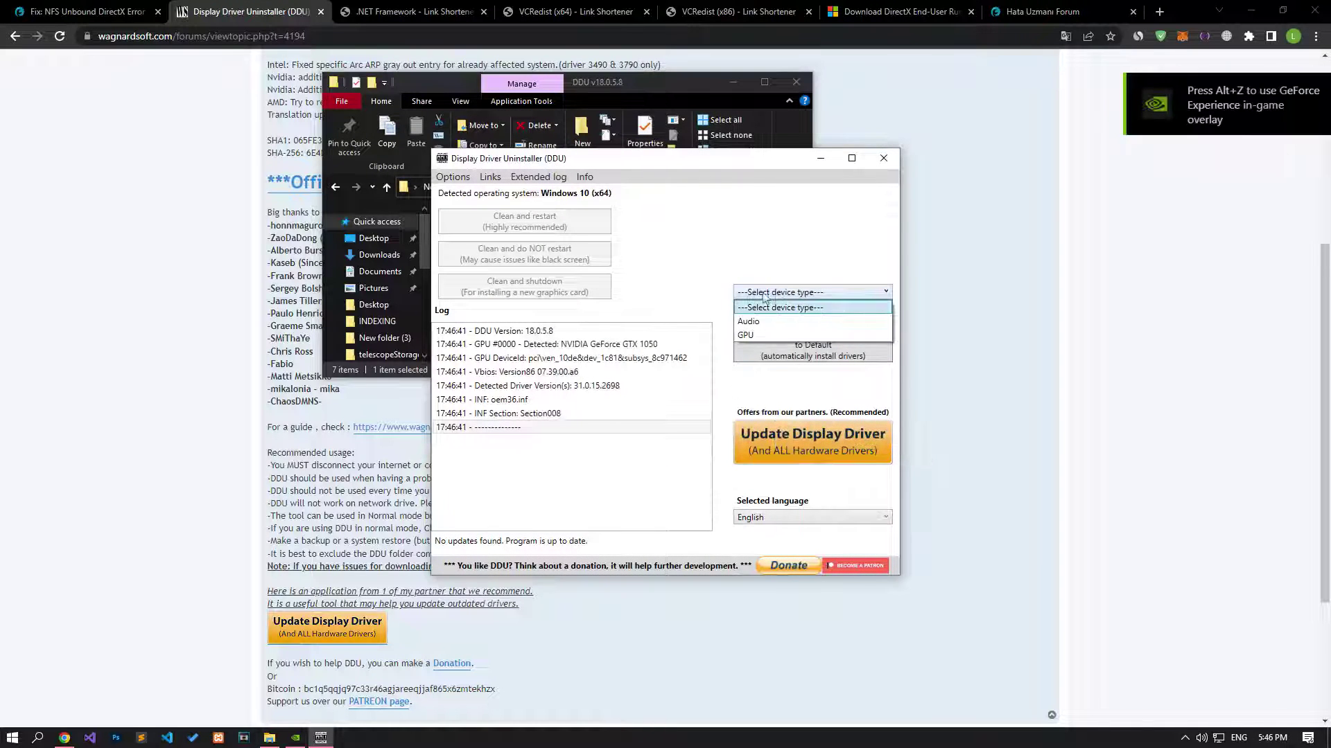
{"action": "left_click", "coordinate": [751, 338]}
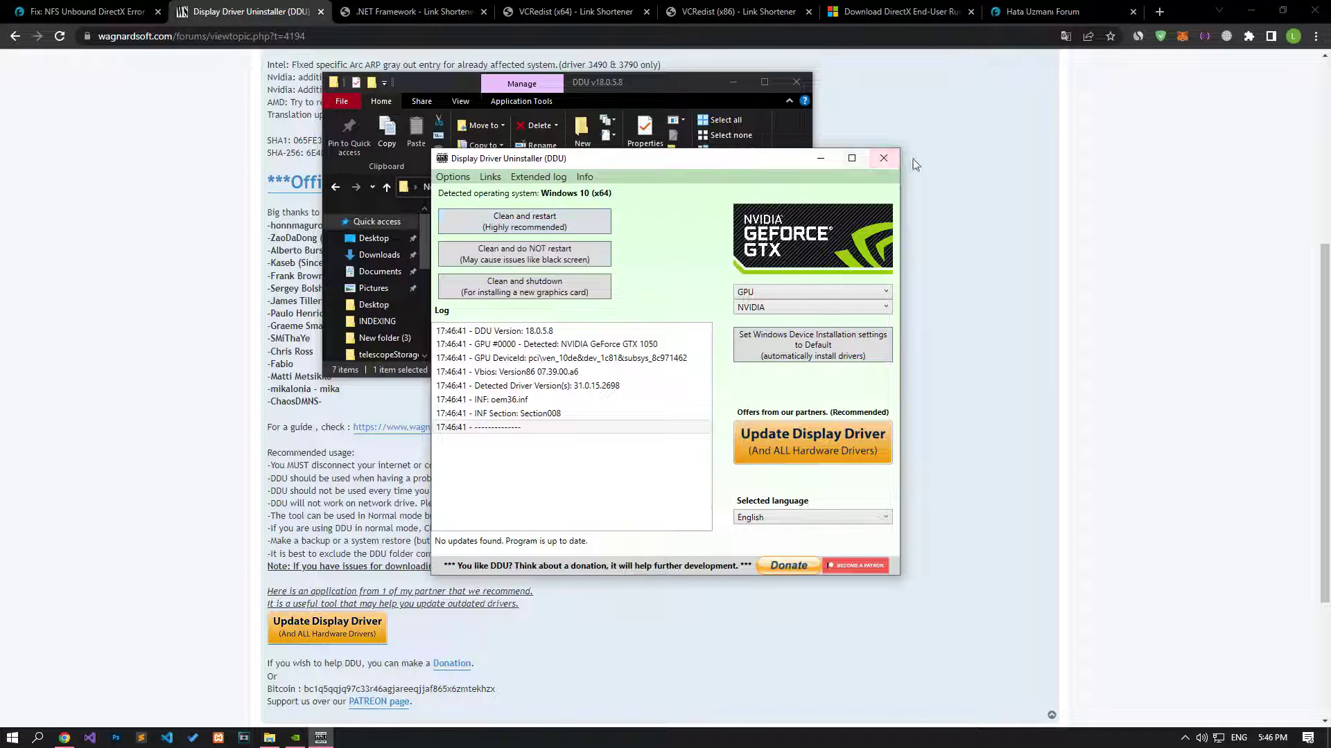
Step: Close DDU, check Start's power options, minimize GeForce Experience, and go up to New folder (3)
{"action": "left_click", "coordinate": [884, 159]}
{"action": "left_click", "coordinate": [13, 738]}
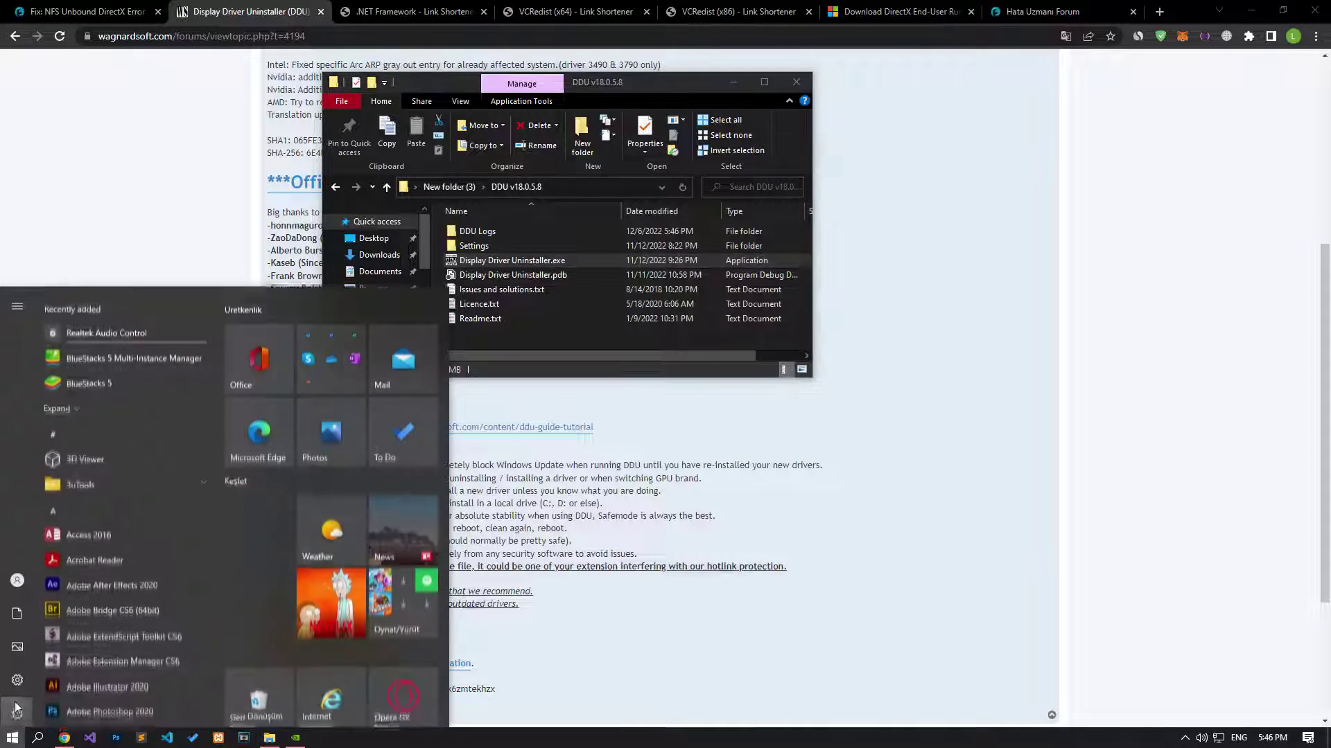
{"action": "left_click", "coordinate": [18, 711]}
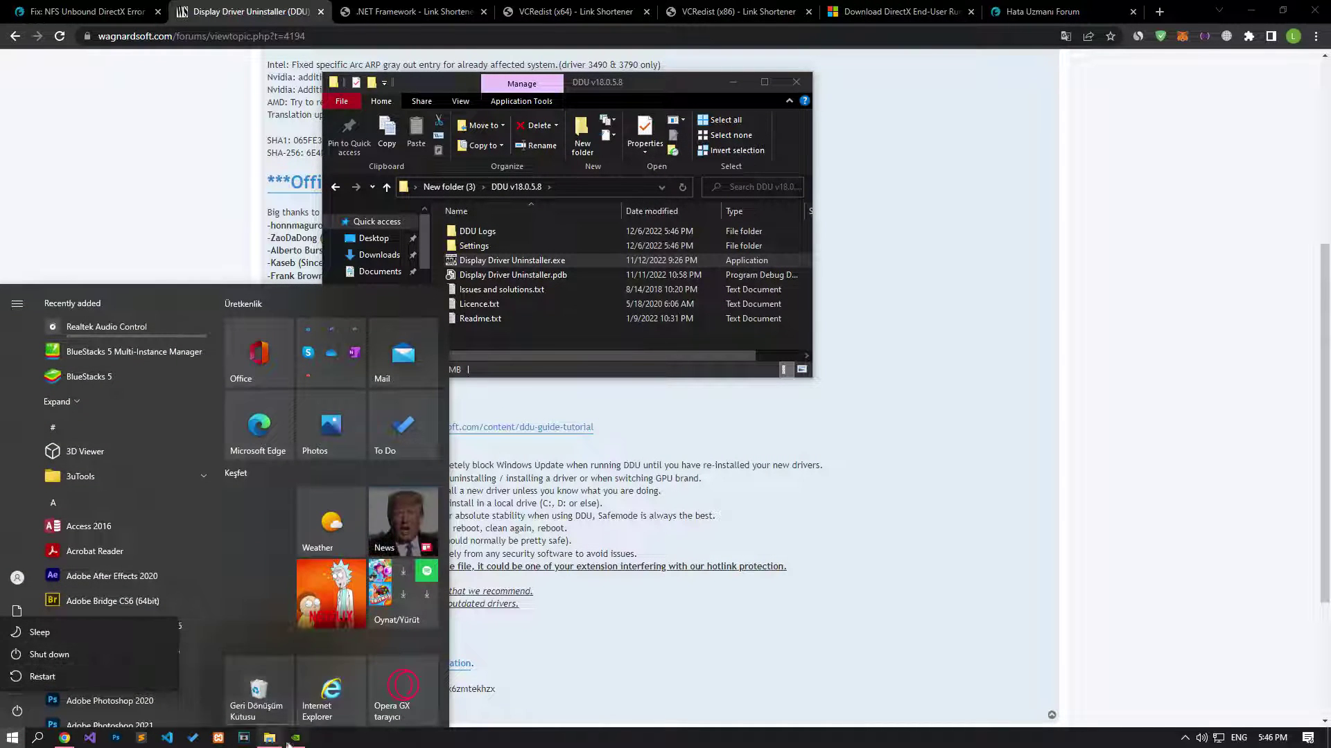
{"action": "left_click", "coordinate": [295, 738]}
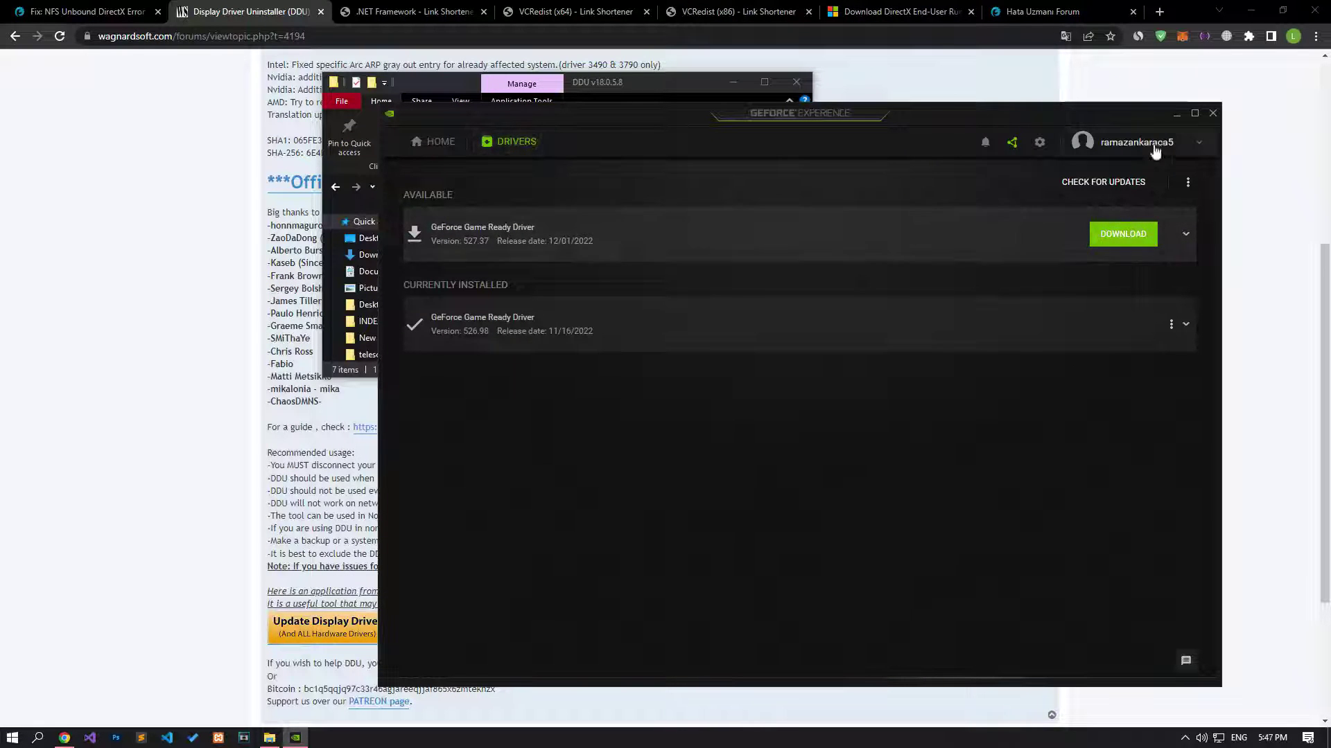
{"action": "left_click", "coordinate": [1177, 114]}
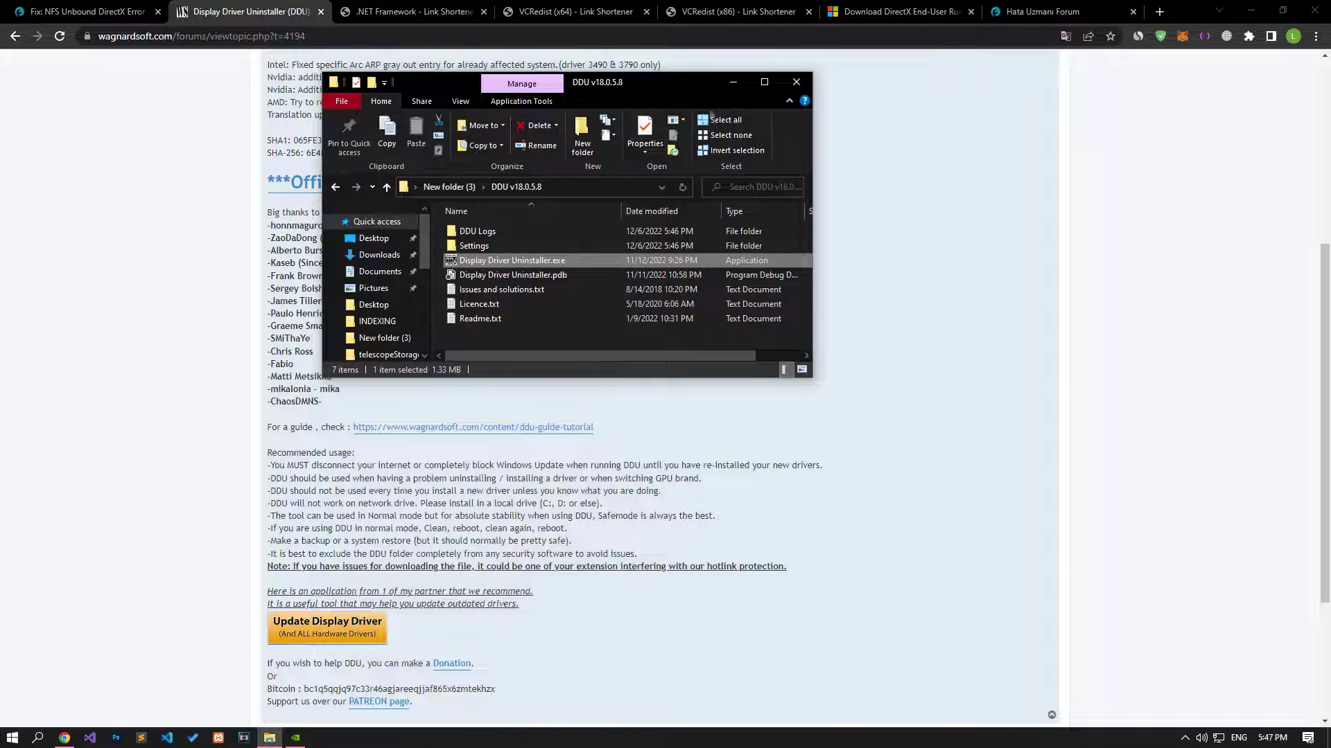
{"action": "left_click", "coordinate": [449, 187]}
Step: Close the DDU tab, scroll the guide to Decrease Graphics Card Overclock, and restore New folder (3)
{"action": "left_click", "coordinate": [732, 81]}
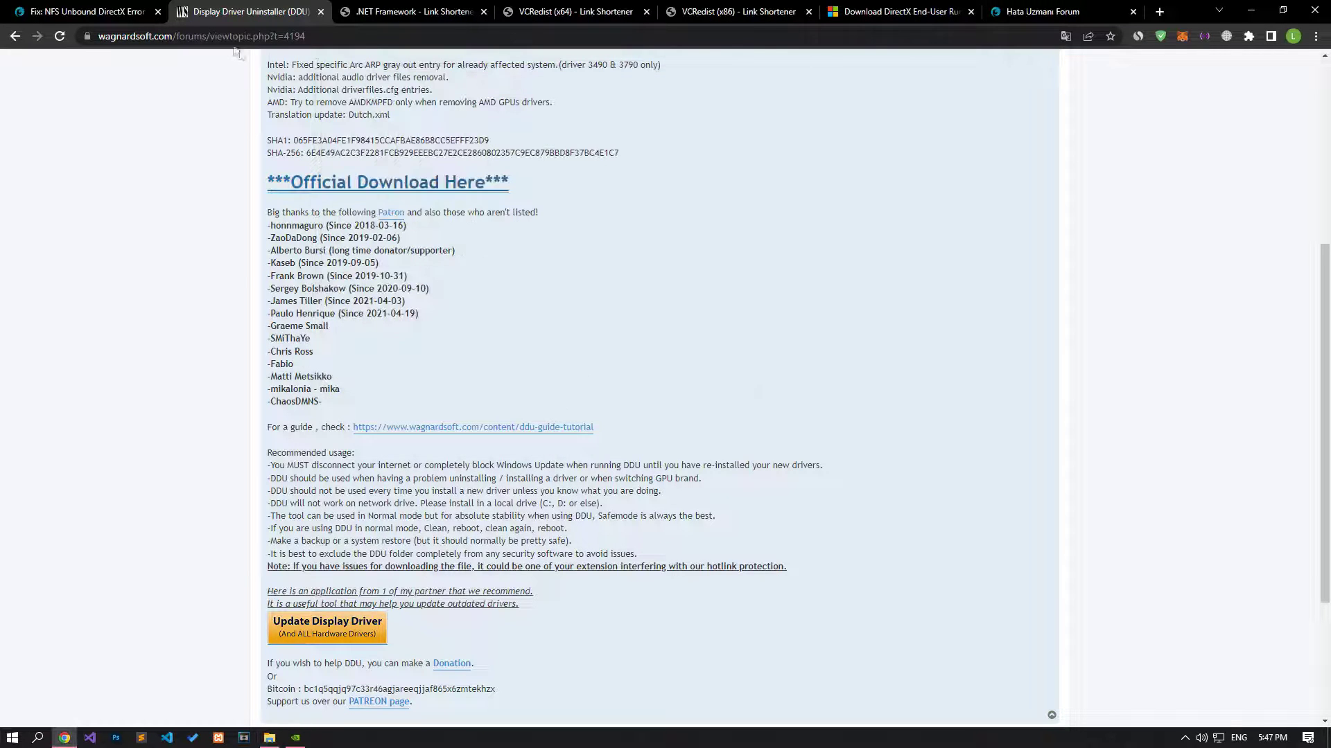
{"action": "key", "text": "ctrl+shift+Tab"}
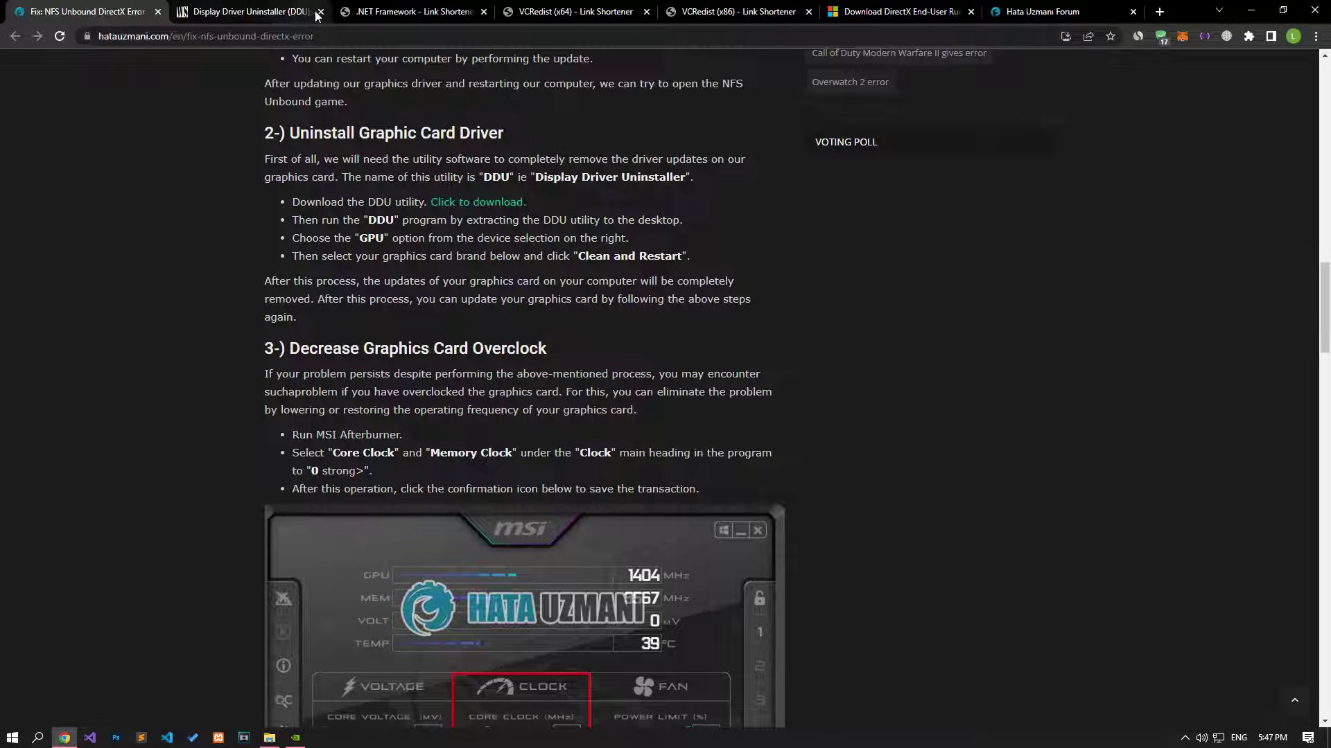
{"action": "left_click", "coordinate": [320, 12]}
{"action": "scroll", "coordinate": [192, 330], "scroll_direction": "down", "scroll_amount": 4}
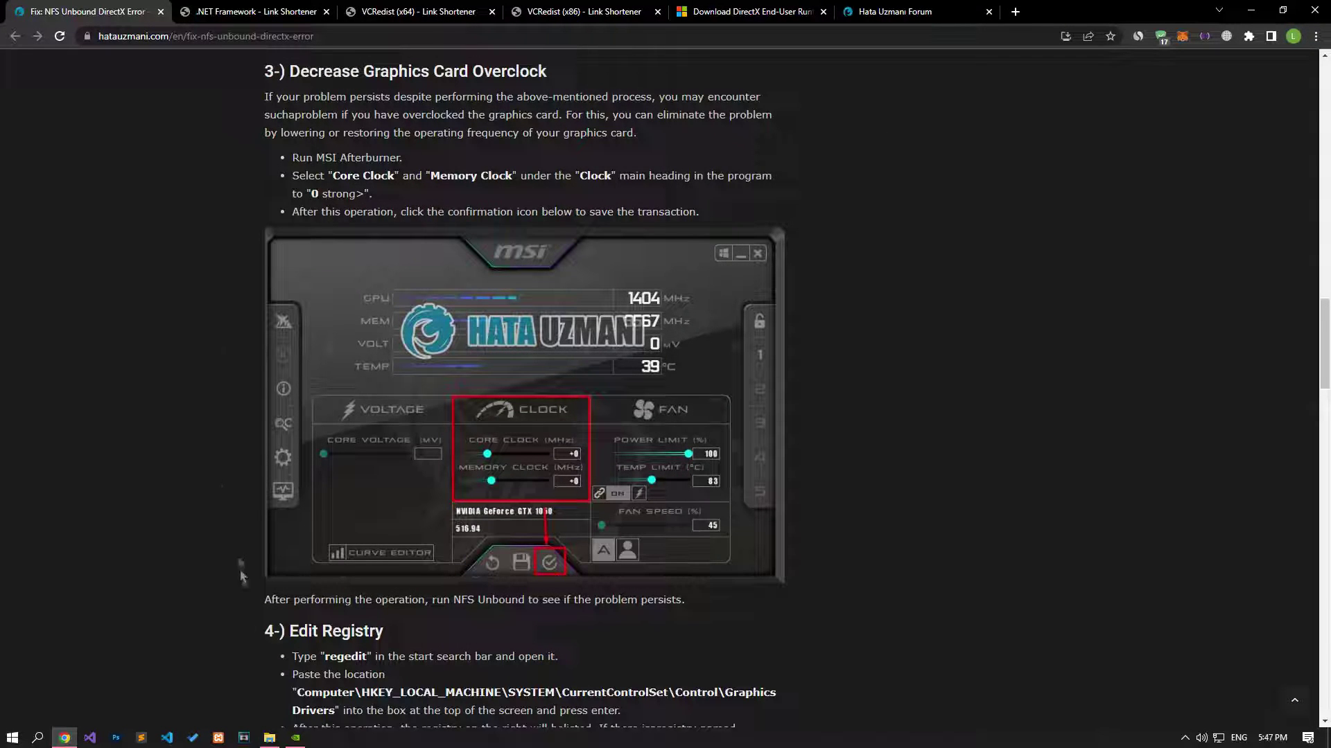
{"action": "left_click", "coordinate": [269, 738]}
Step: Launch MSI Afterburner and apply +0 core and memory clock offsets
{"action": "left_click", "coordinate": [552, 246]}
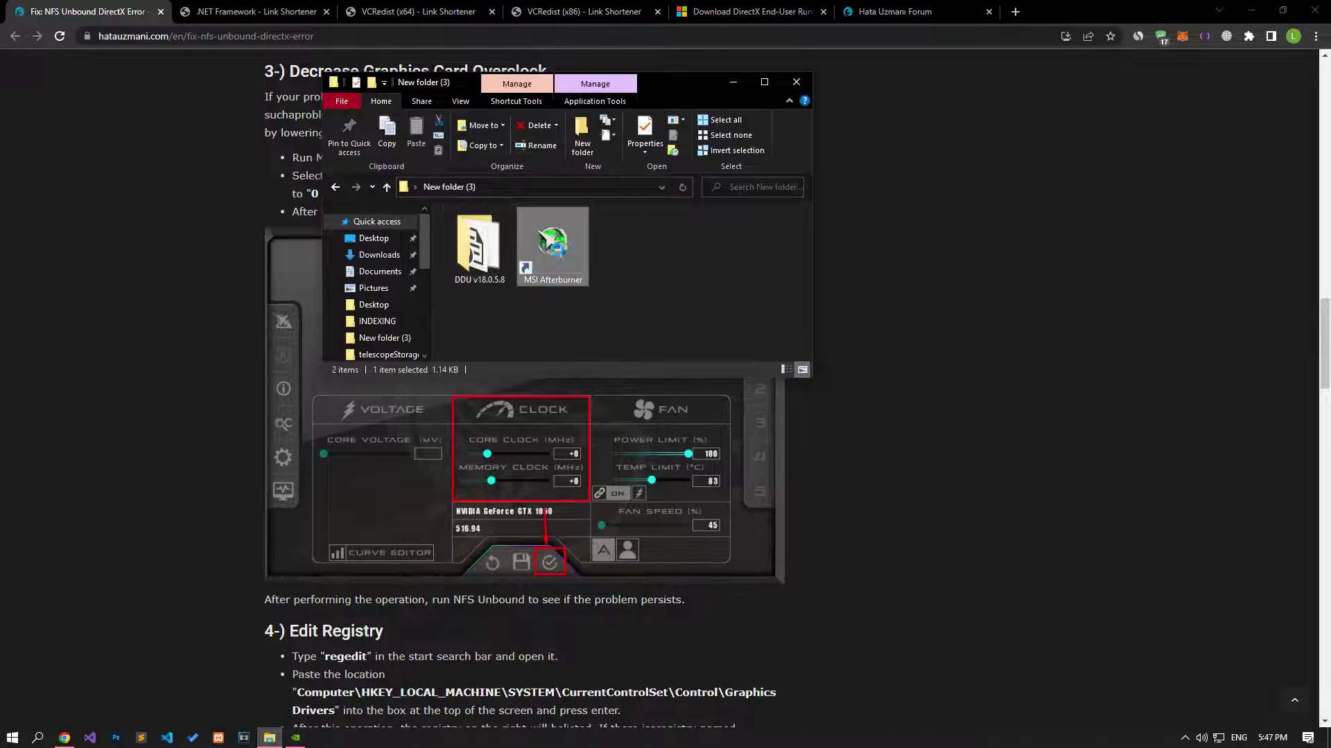
{"action": "double_click", "coordinate": [557, 248]}
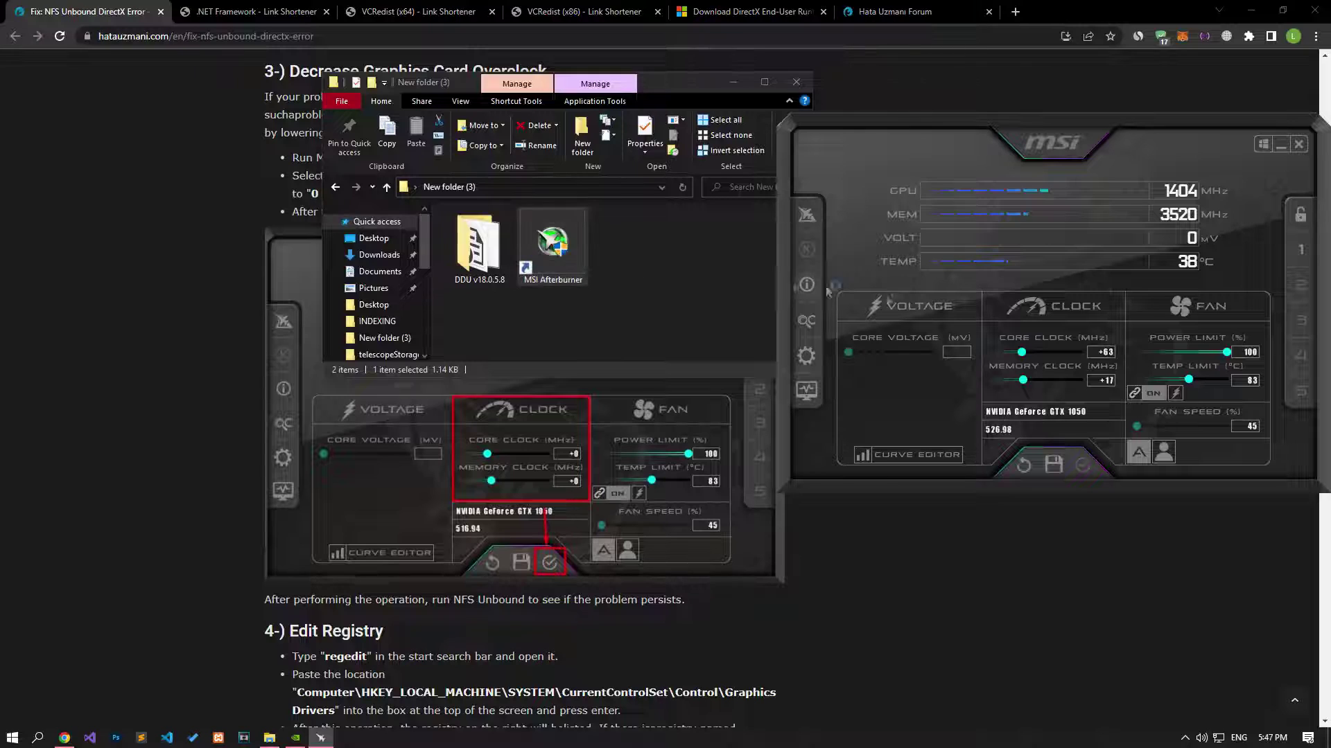
{"action": "left_click", "coordinate": [1104, 352]}
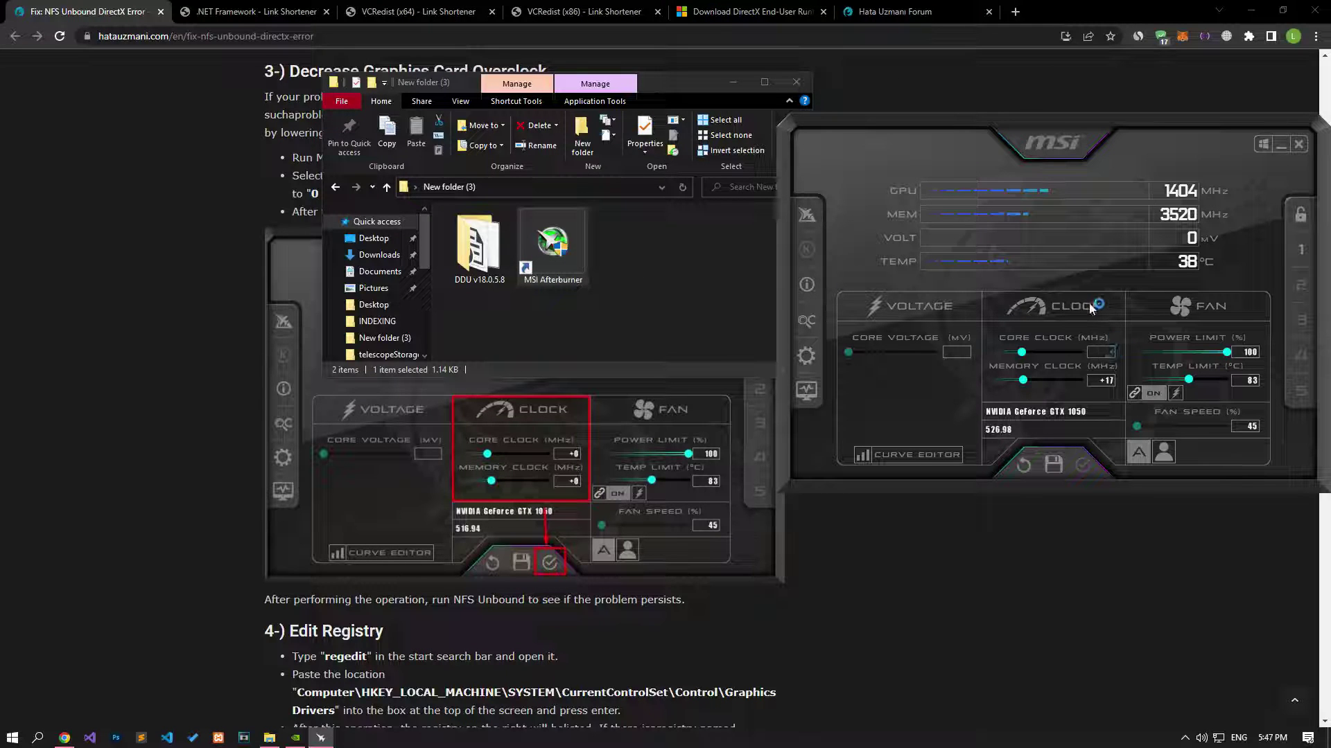
{"action": "type", "text": "0"}
{"action": "key", "text": "Return"}
{"action": "left_click", "coordinate": [1103, 382]}
{"action": "left_click", "coordinate": [1084, 464]}
Step: Close MSI Afterburner and the New folder (3) window
{"action": "left_click_drag", "start_coordinate": [1141, 151], "coordinate": [819, 218]}
{"action": "left_click", "coordinate": [1000, 209]}
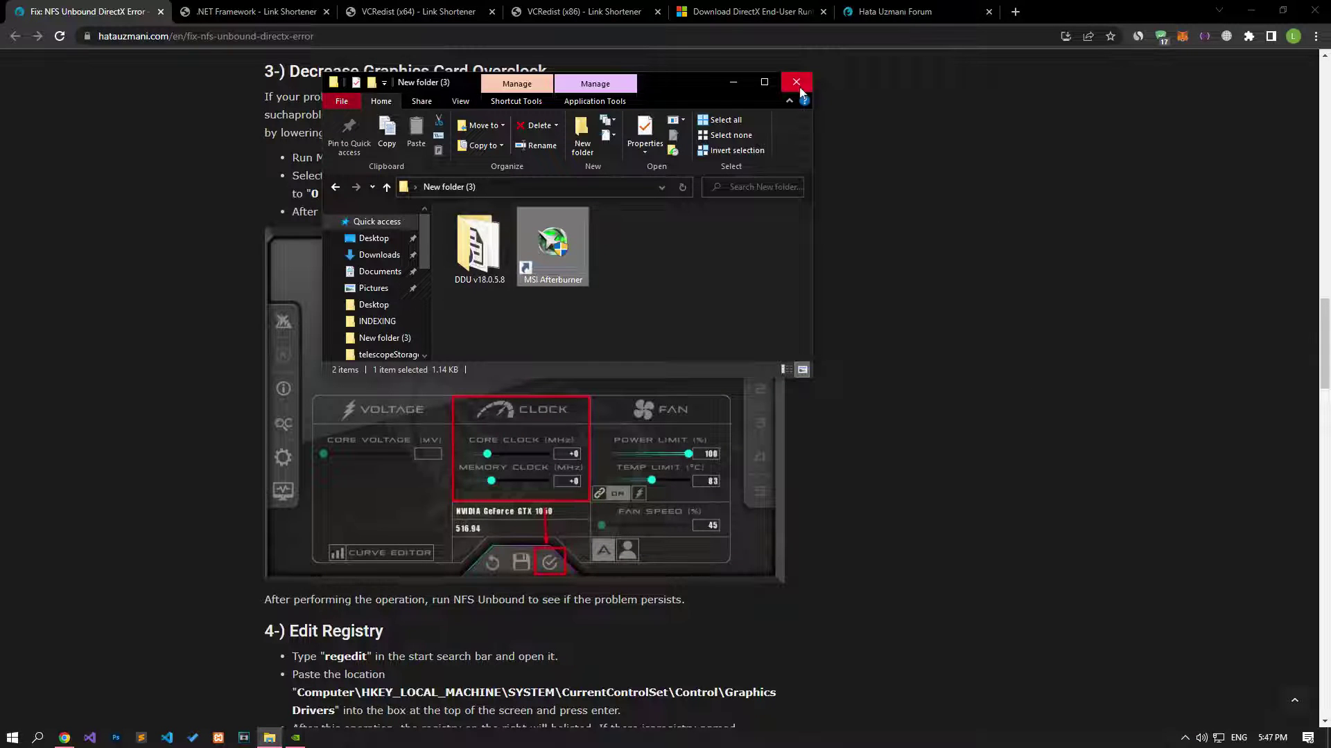
{"action": "left_click", "coordinate": [799, 89]}
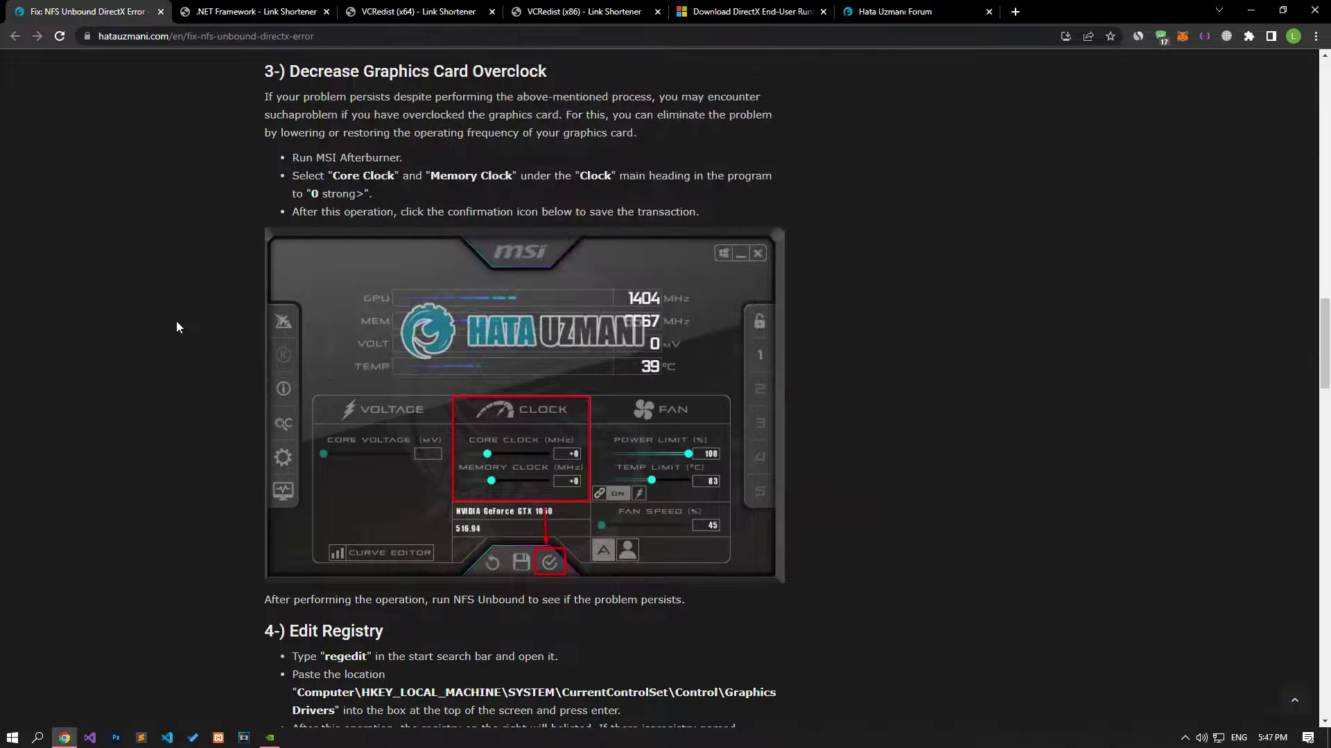
Step: Search 'regedit' from Start and open Registry Editor
{"action": "scroll", "coordinate": [176, 322], "scroll_direction": "down", "scroll_amount": 8}
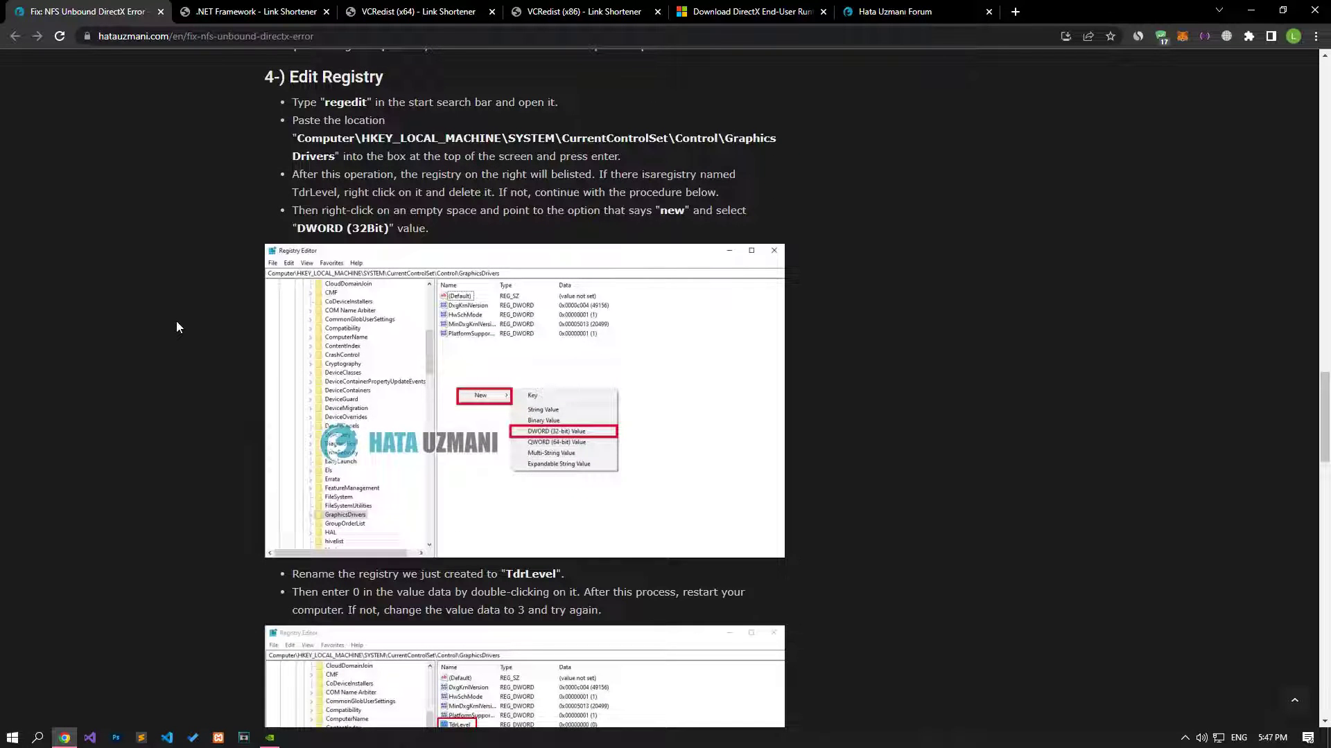
{"action": "key", "text": "super"}
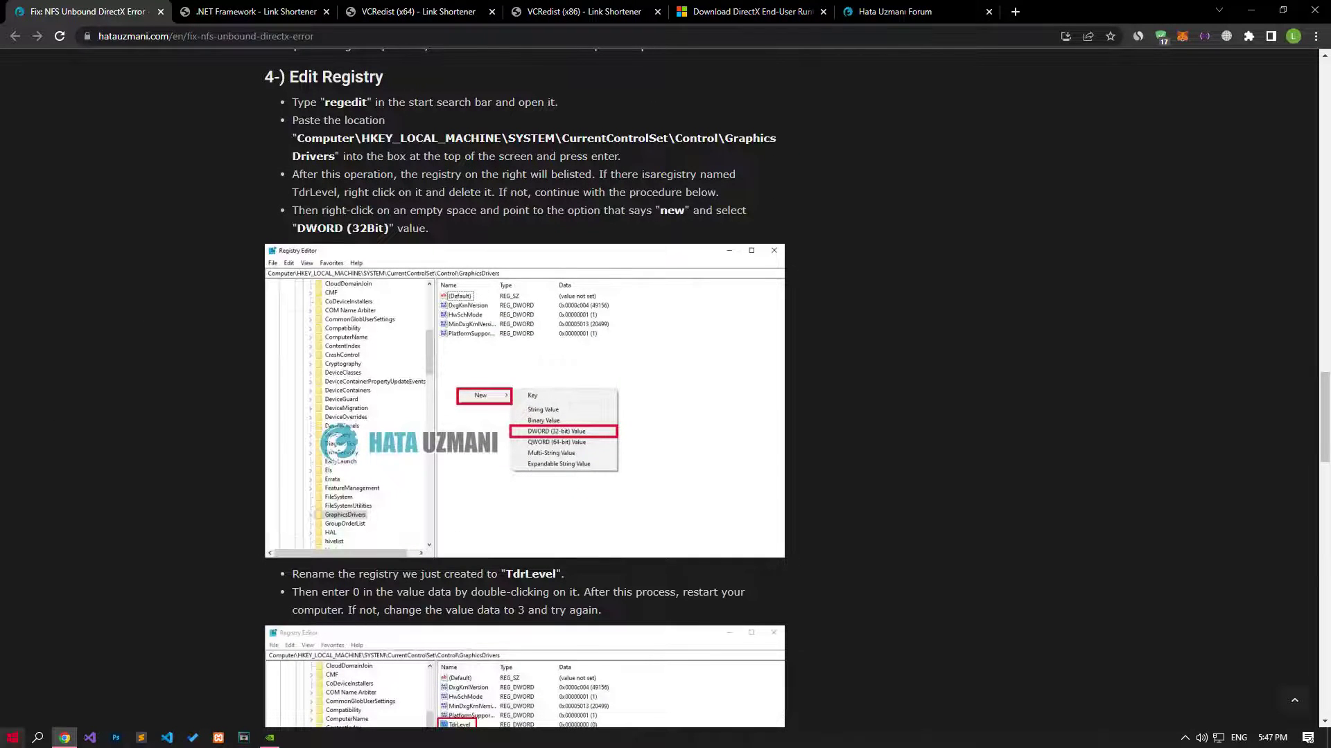
{"action": "type", "text": "regedit"}
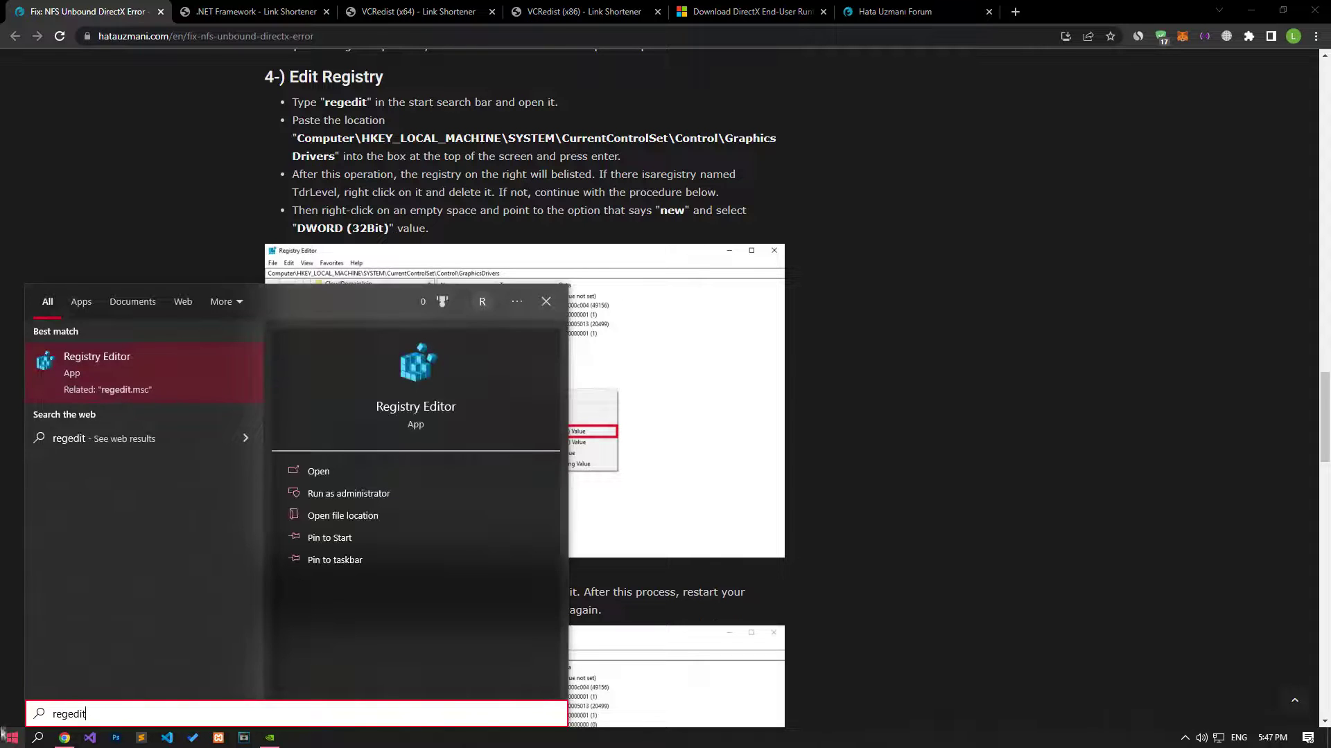
{"action": "left_click", "coordinate": [107, 385]}
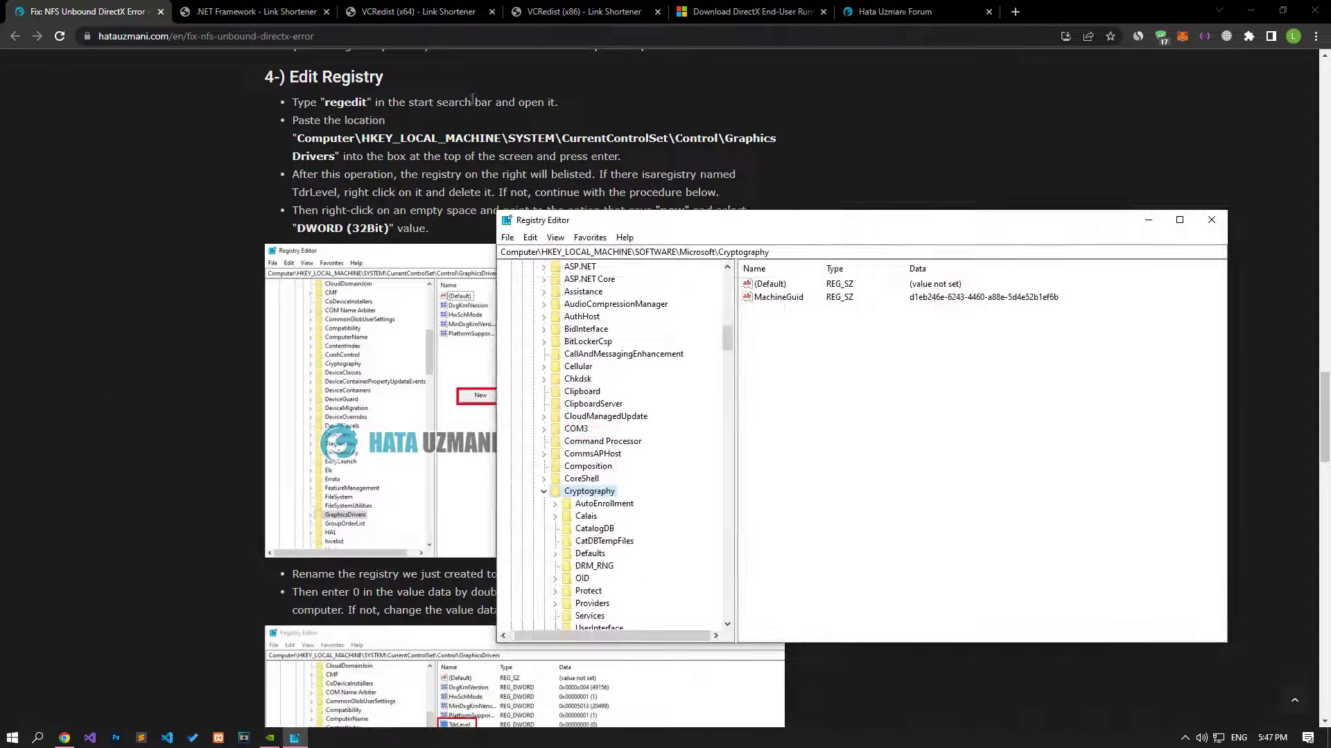
Step: Paste the guide's GraphicsDrivers path into Registry Editor's address bar and jump to that key
{"action": "left_click_drag", "start_coordinate": [298, 138], "coordinate": [341, 156]}
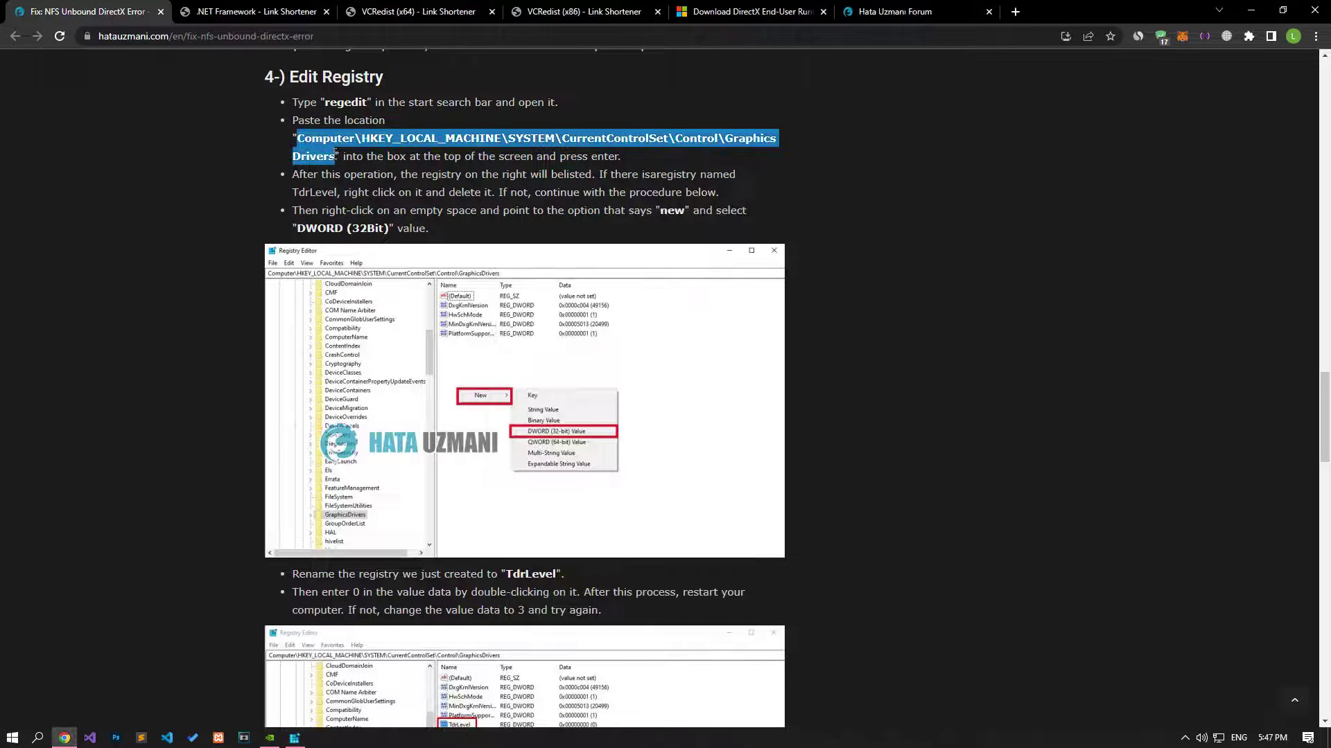
{"action": "left_click", "coordinate": [294, 737]}
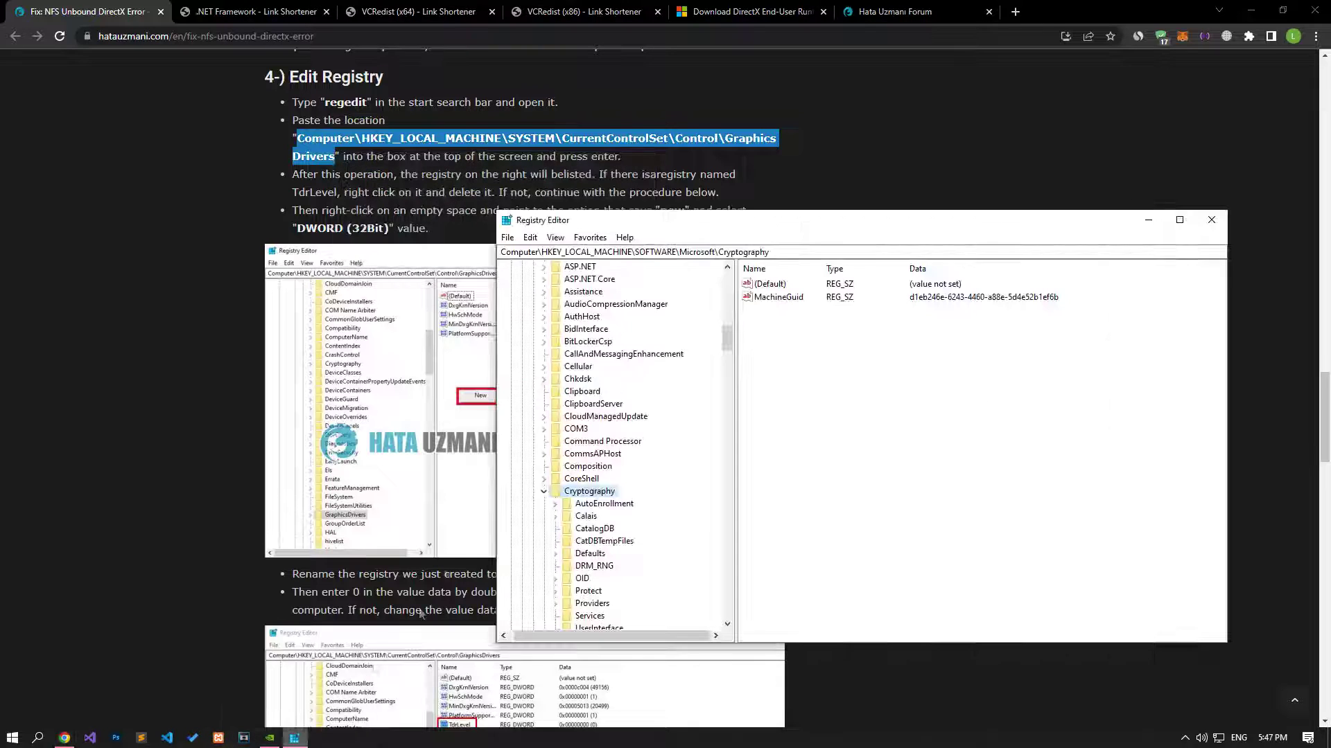
{"action": "left_click", "coordinate": [817, 250]}
{"action": "left_click", "coordinate": [561, 252]}
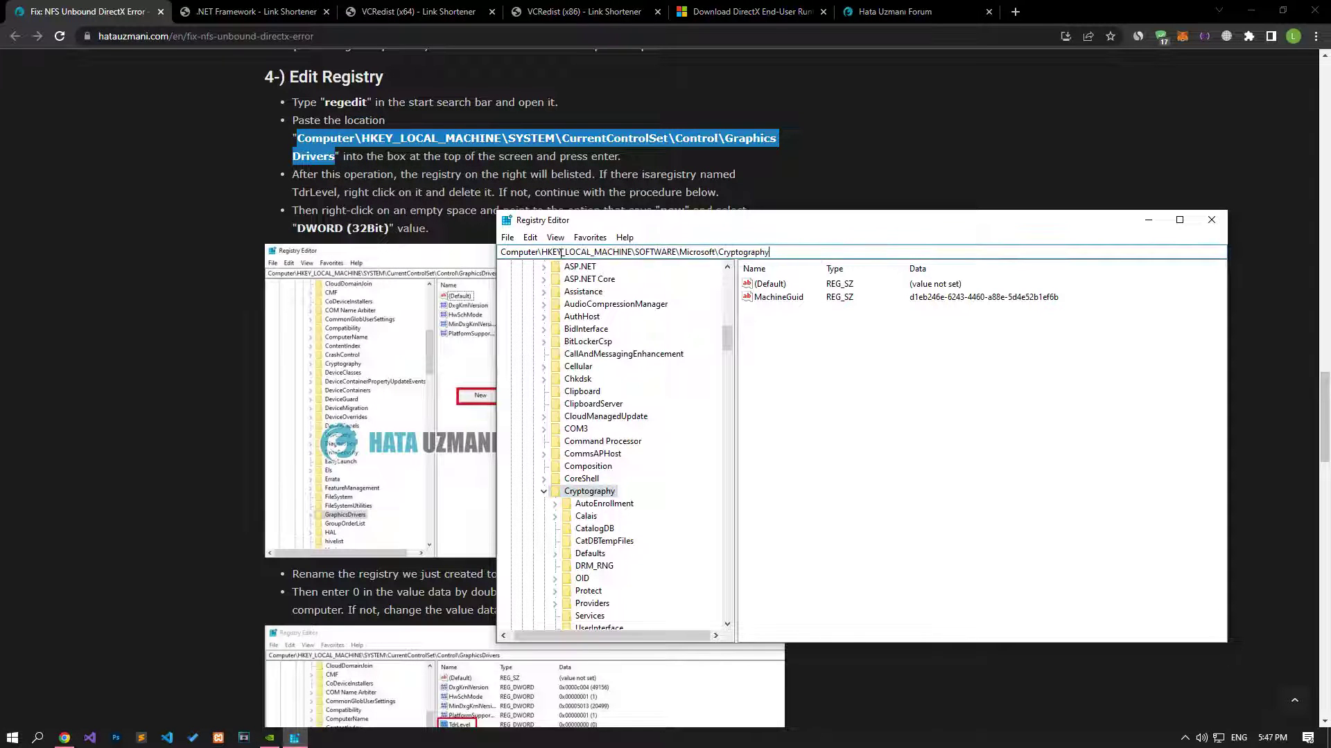
{"action": "left_click_drag", "start_coordinate": [789, 253], "coordinate": [500, 253]}
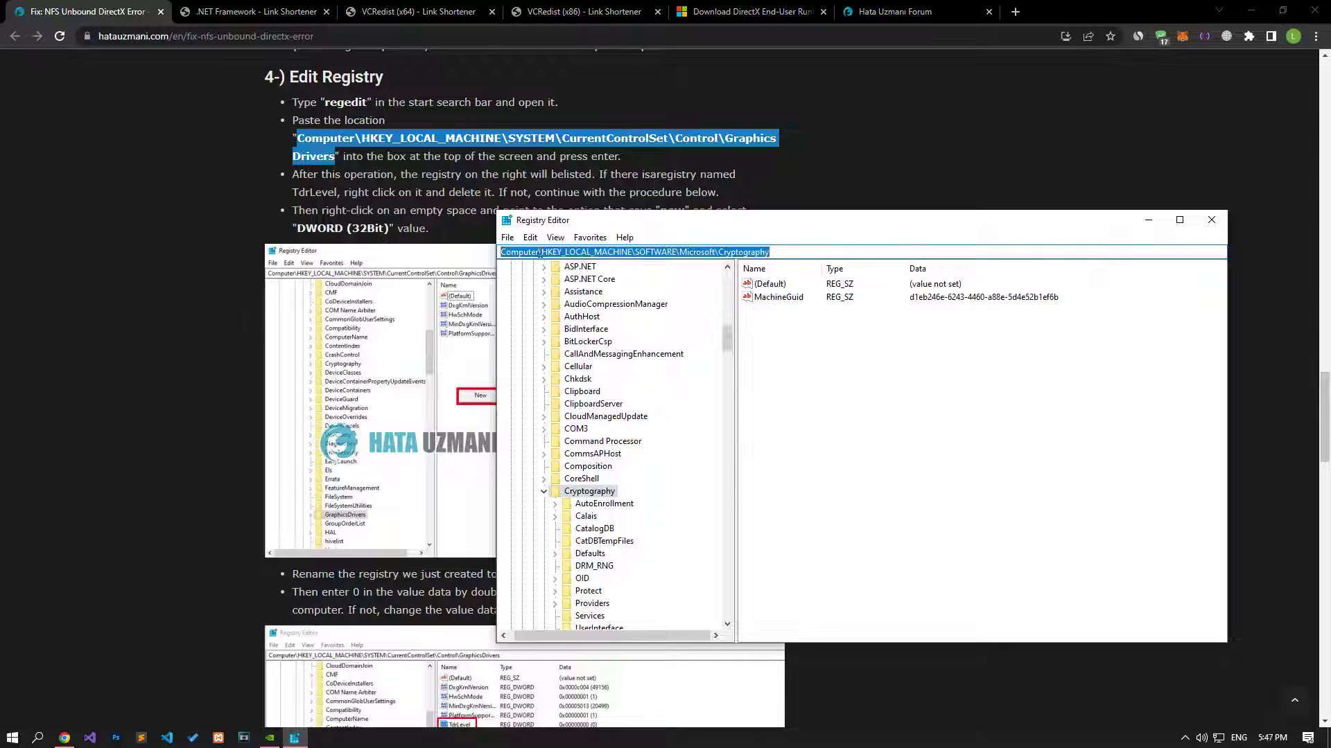
{"action": "right_click", "coordinate": [539, 254]}
{"action": "left_click", "coordinate": [573, 311]}
{"action": "key", "text": "Return"}
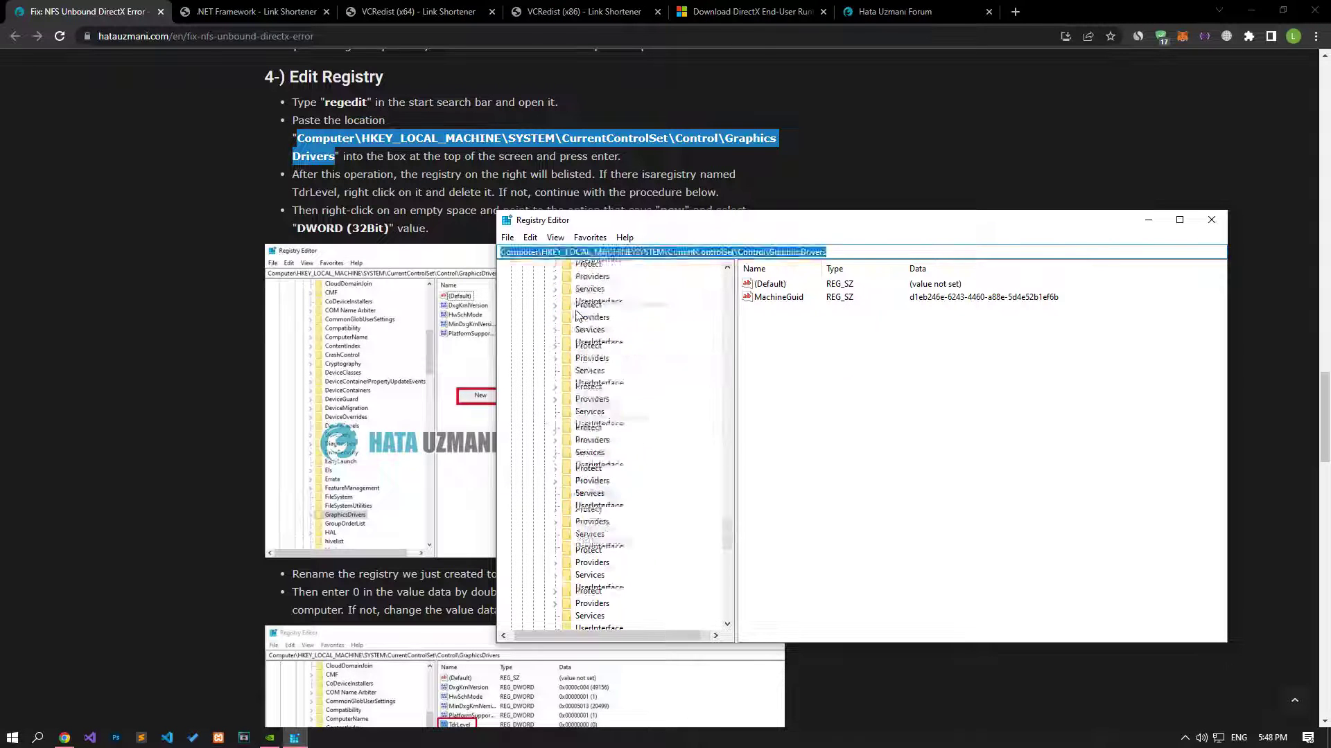
{"action": "left_click", "coordinate": [773, 351]}
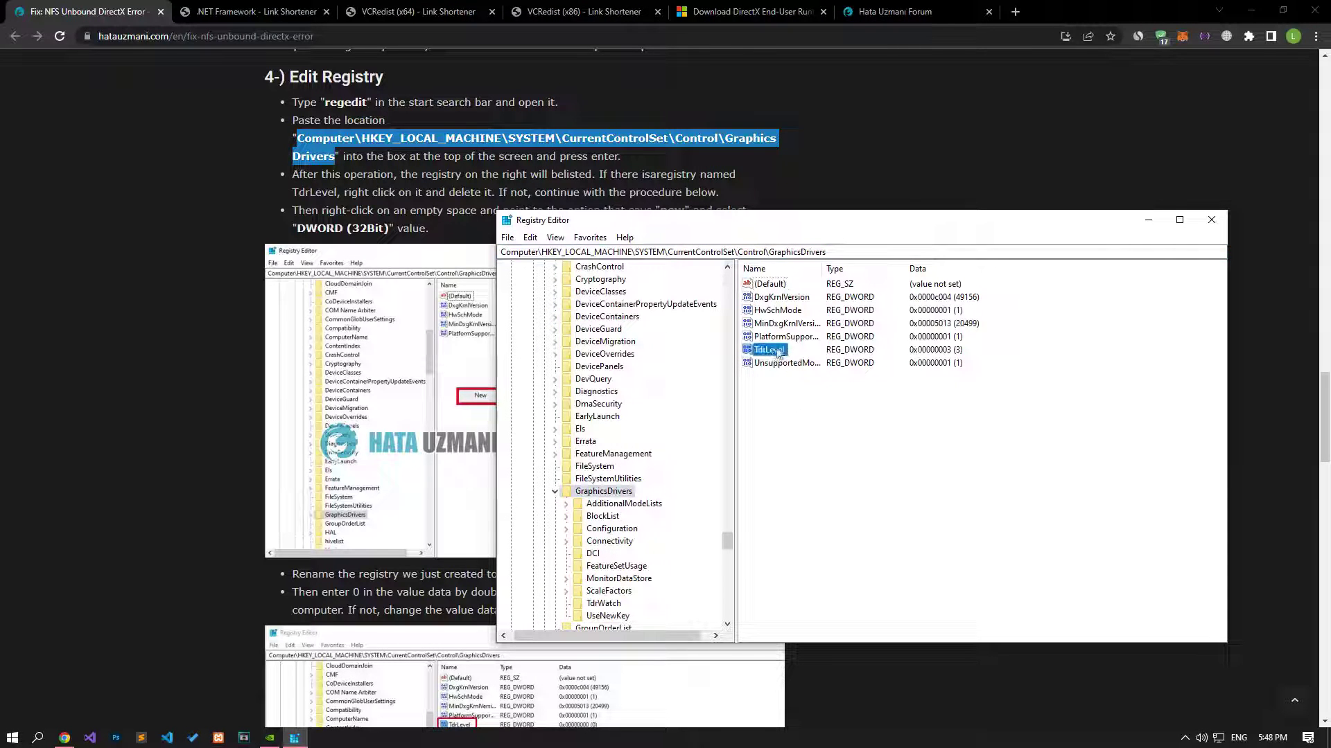
{"action": "right_click", "coordinate": [766, 405]}
{"action": "mouse_move", "coordinate": [799, 421]}
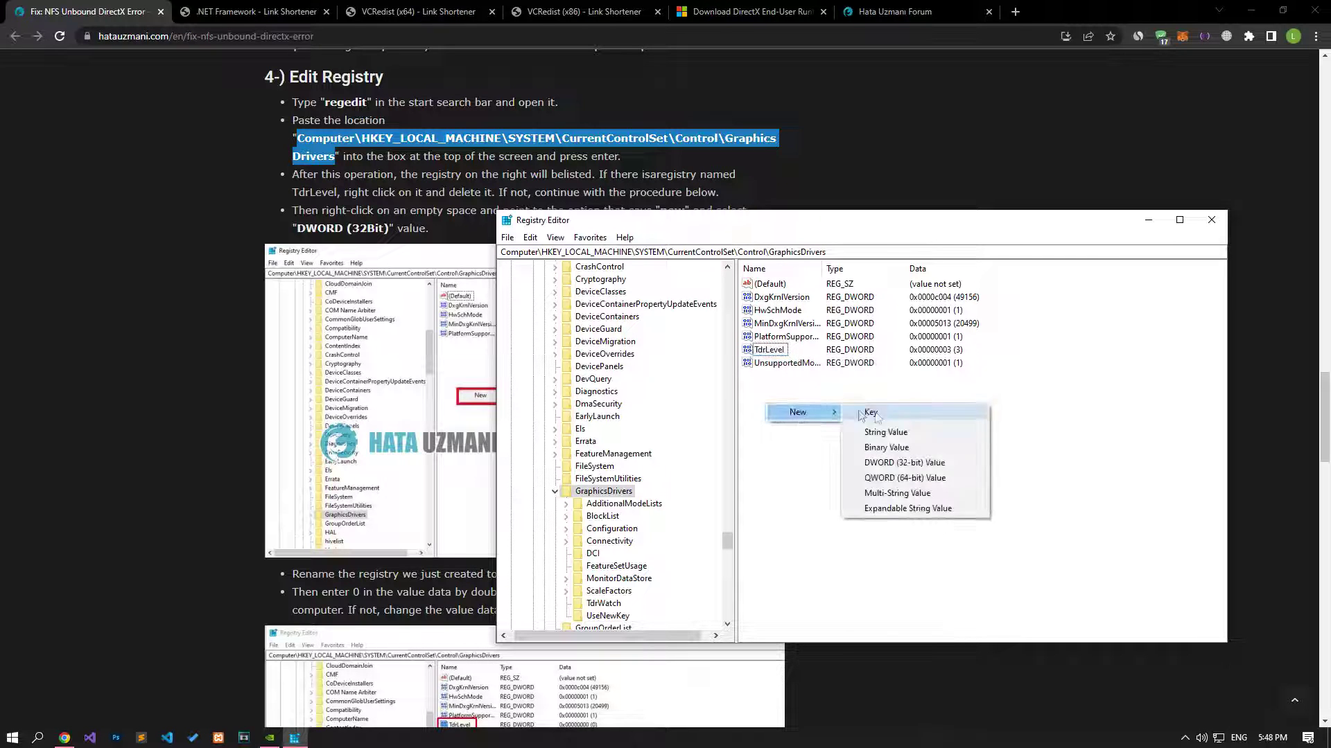
{"action": "left_click", "coordinate": [906, 463]}
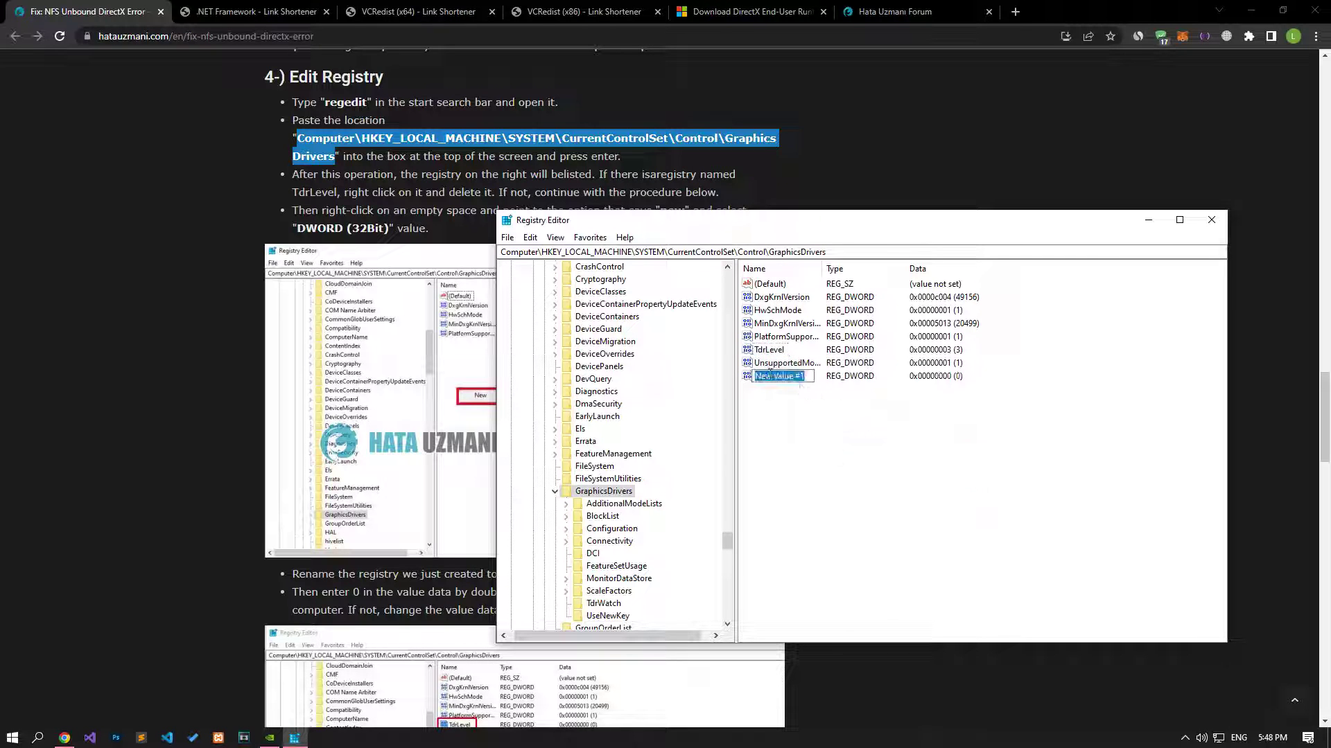
{"action": "type", "text": "TdrLevel"}
{"action": "key", "text": "Escape"}
{"action": "right_click", "coordinate": [782, 386]}
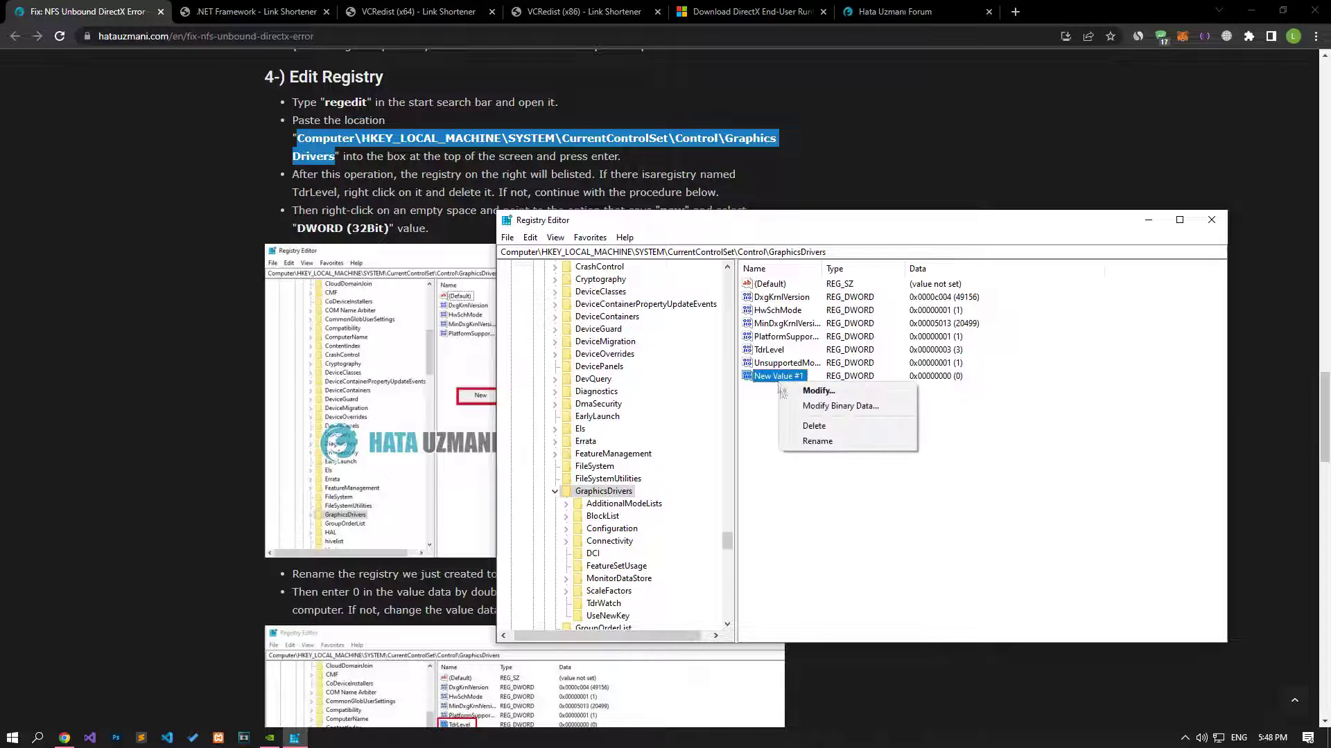
{"action": "left_click", "coordinate": [807, 425]}
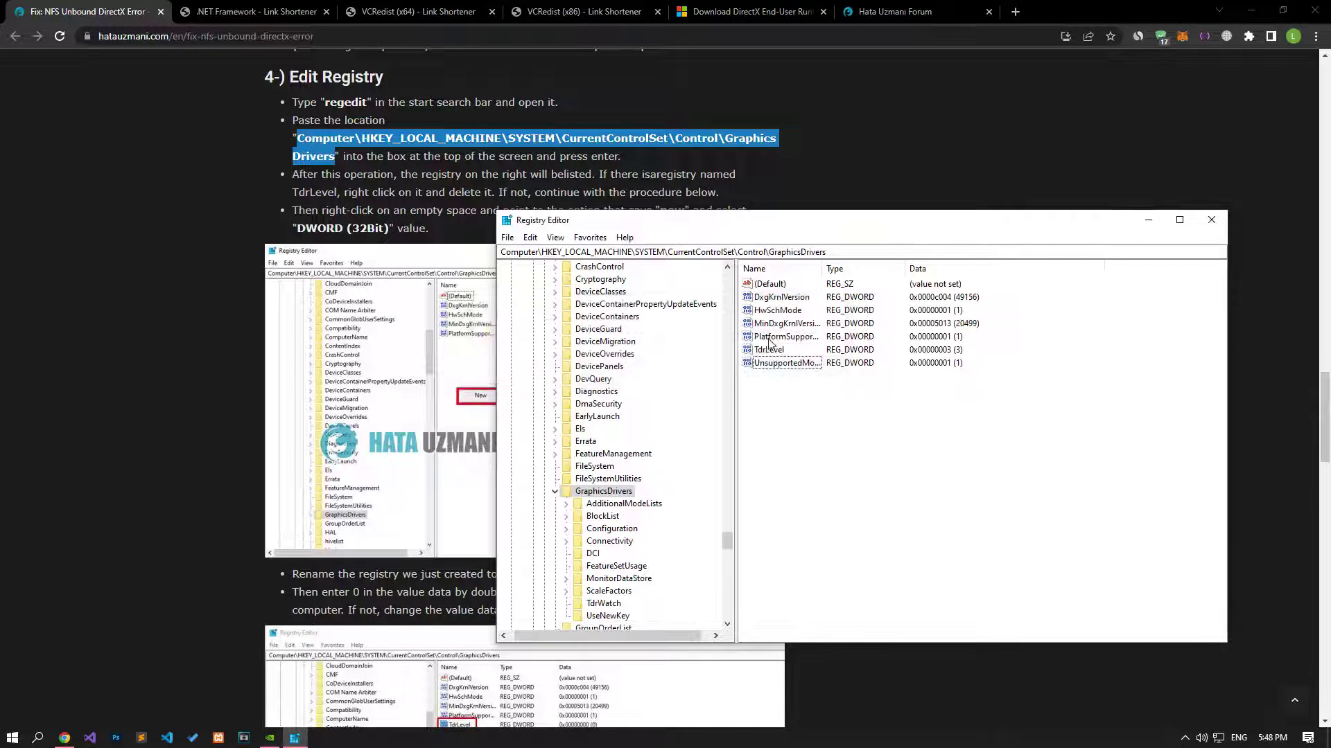
{"action": "left_click", "coordinate": [771, 349]}
{"action": "double_click", "coordinate": [769, 351]}
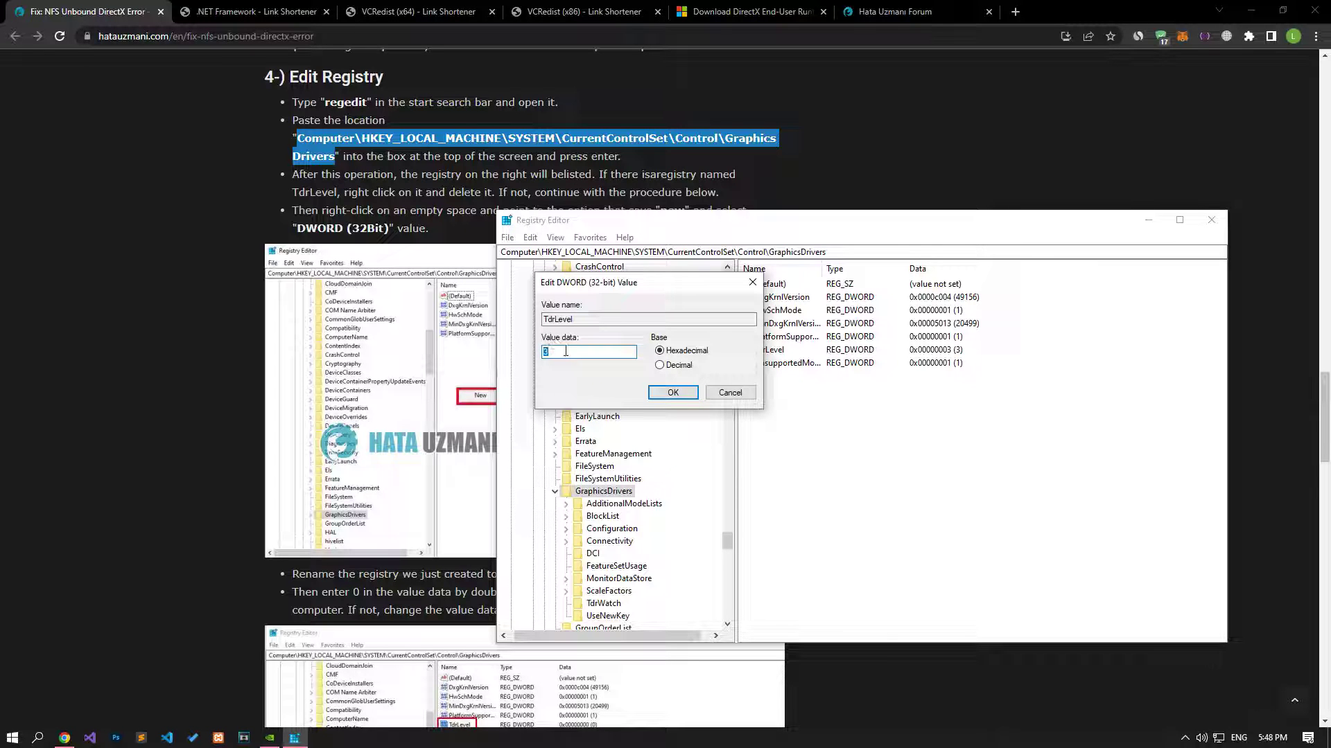
{"action": "scroll", "coordinate": [358, 448], "scroll_direction": "down", "scroll_amount": 7}
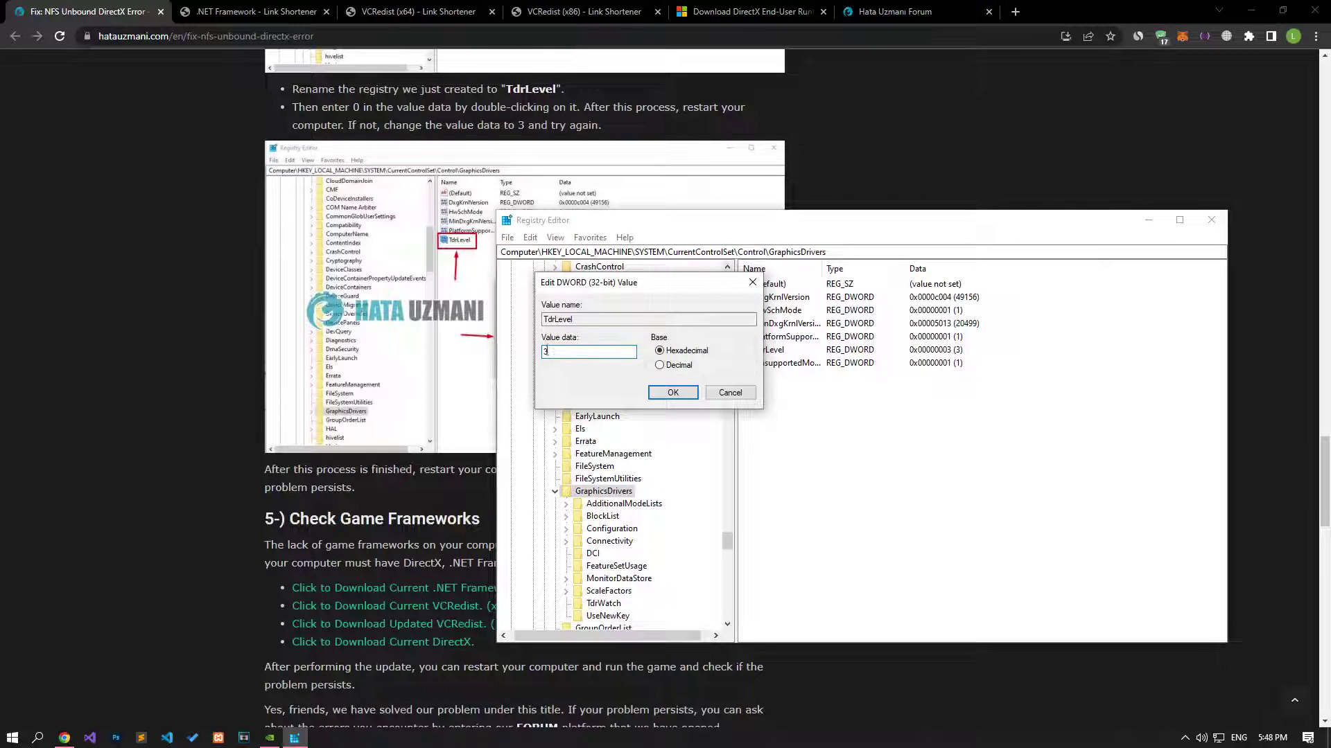
Step: Close the TdrLevel editor and bring up the restart option in the Start menu's power options
{"action": "left_click", "coordinate": [669, 393]}
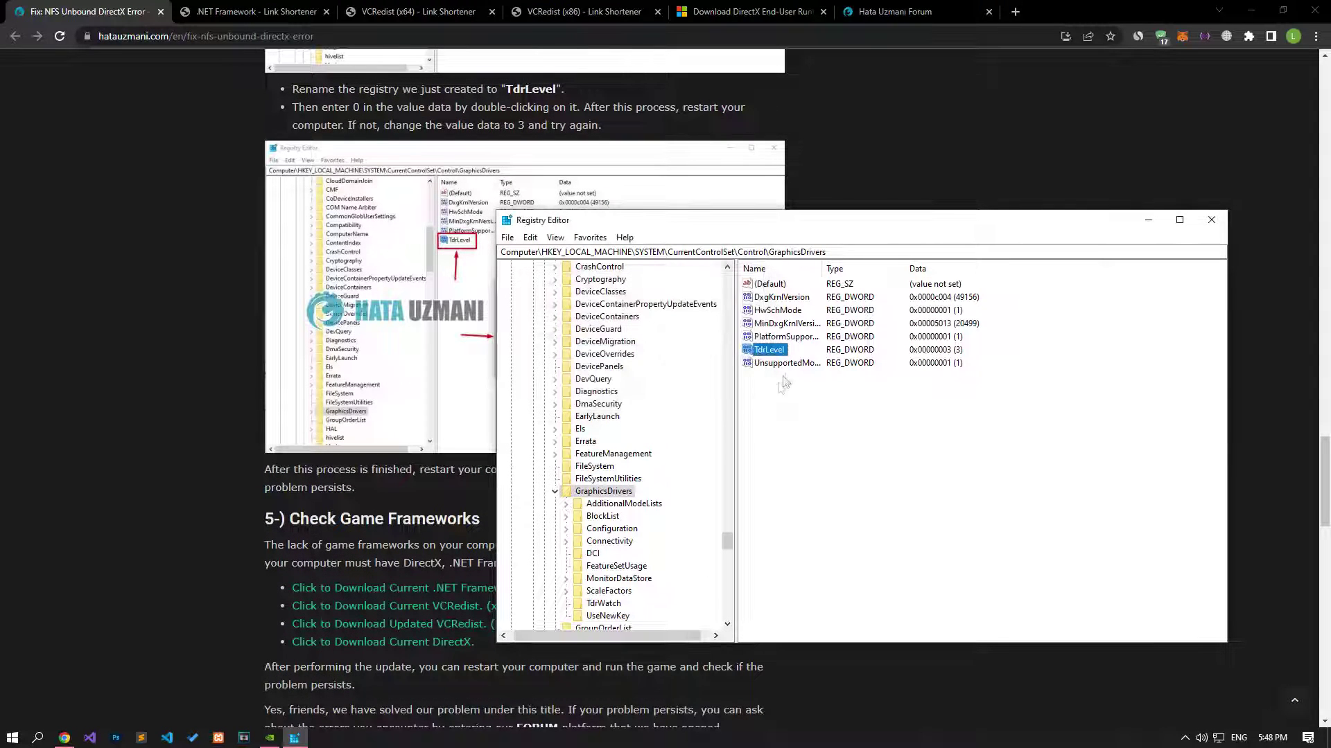
{"action": "left_click", "coordinate": [12, 737]}
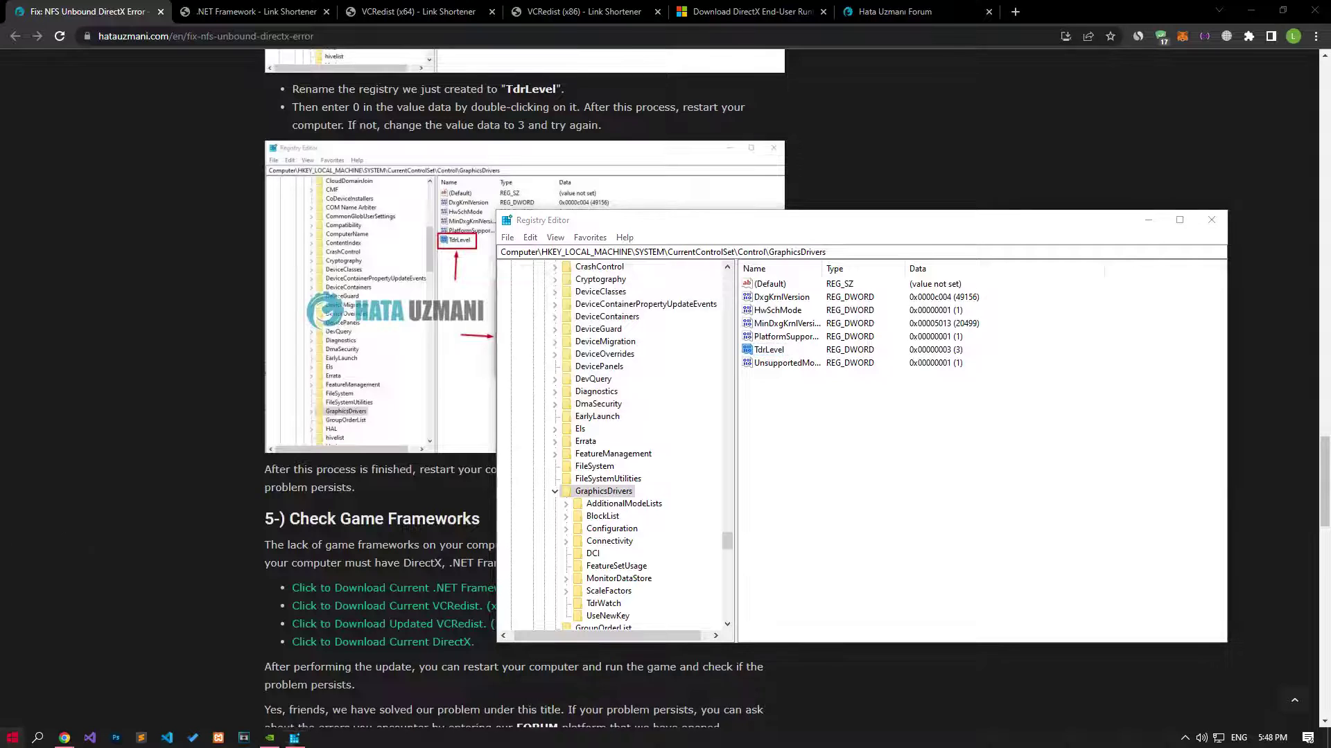
{"action": "left_click", "coordinate": [17, 711]}
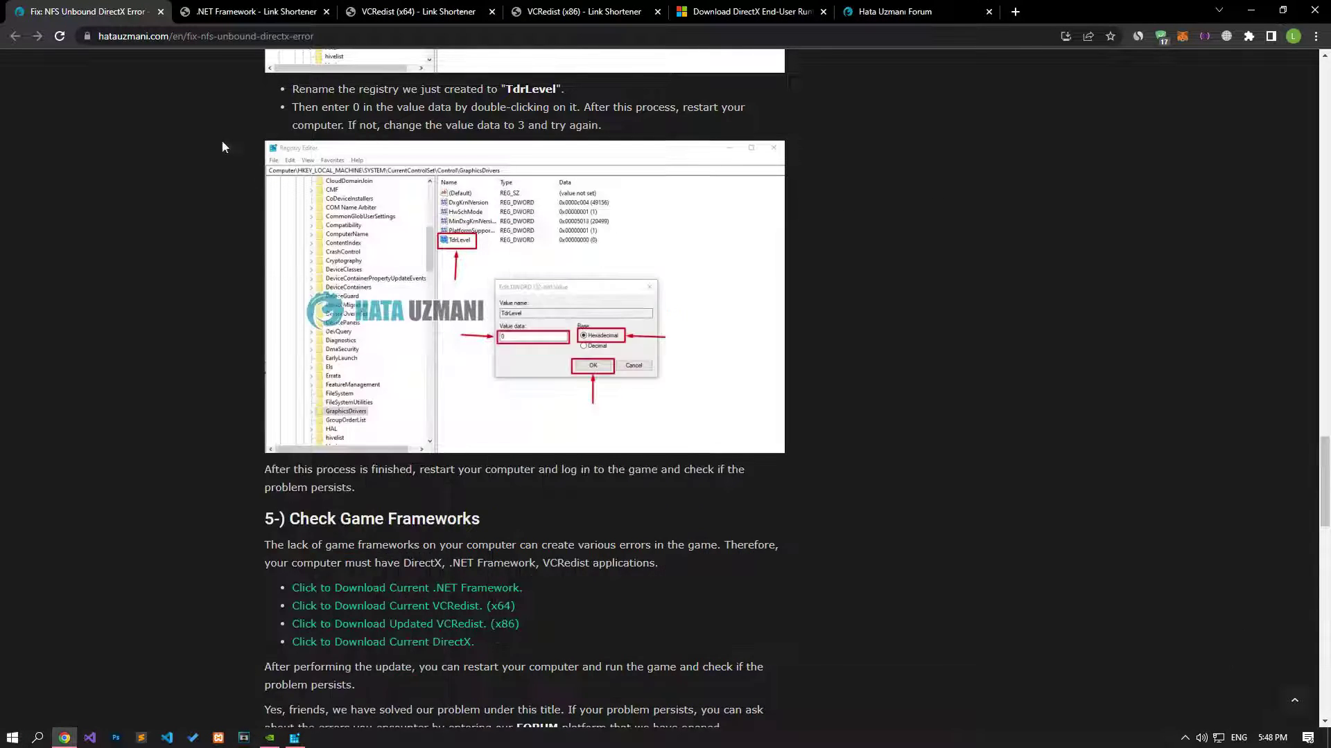
{"action": "scroll", "coordinate": [303, 721], "scroll_direction": "up", "scroll_amount": 3}
Step: Back in Registry Editor, change TdrLevel's value data from 3 to 0
{"action": "left_click", "coordinate": [295, 737]}
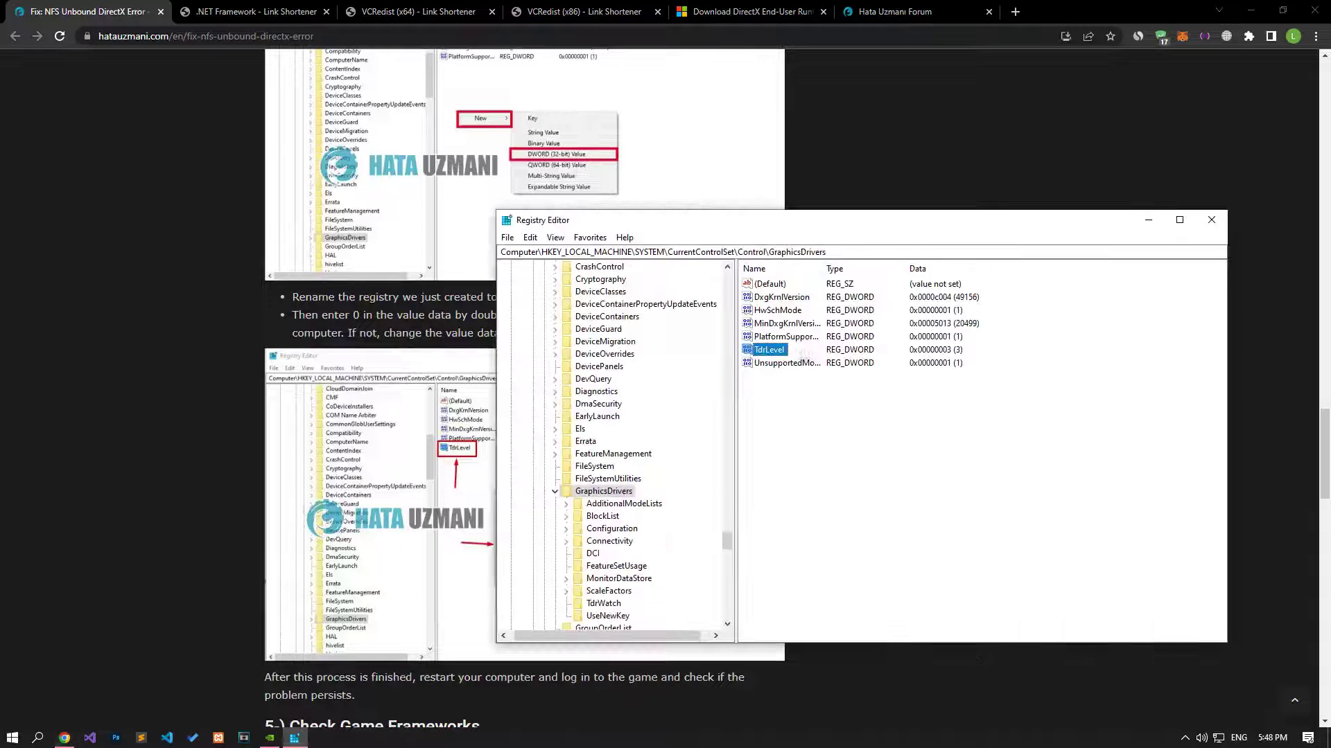
{"action": "double_click", "coordinate": [790, 350]}
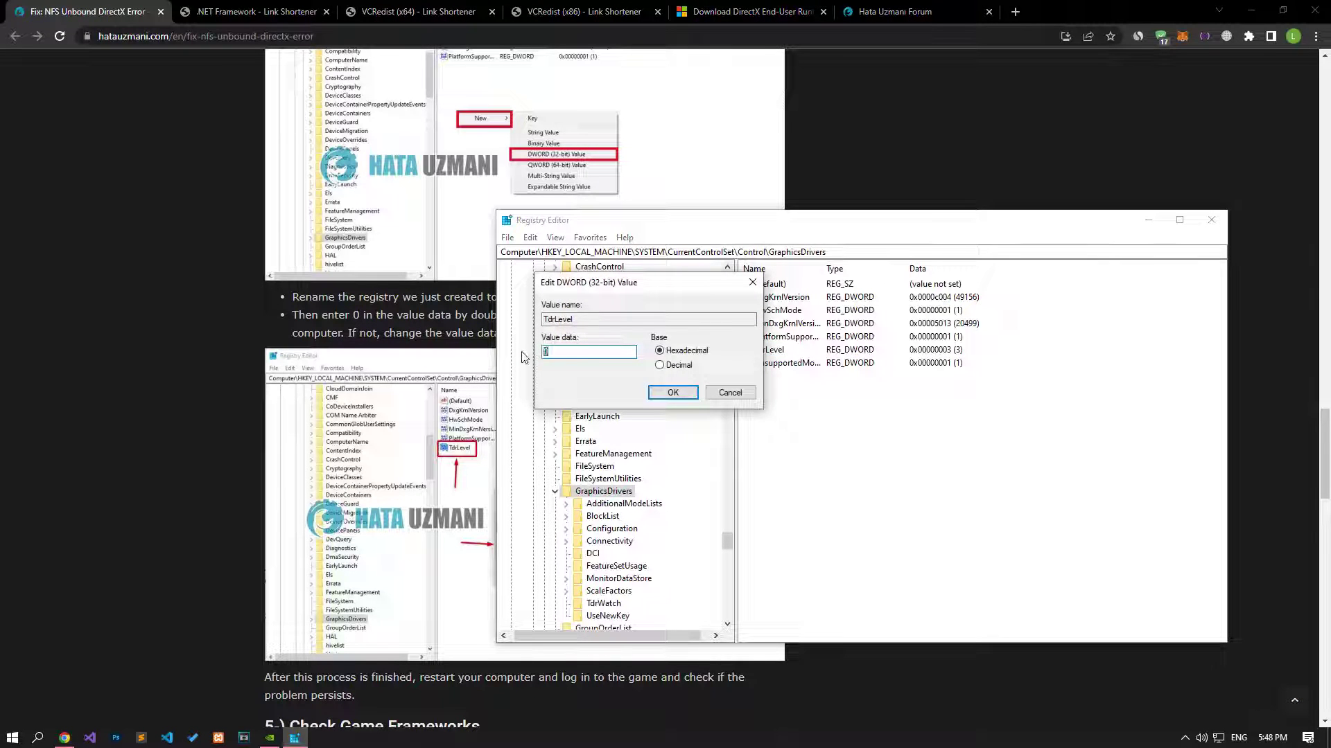
{"action": "left_click", "coordinate": [672, 393]}
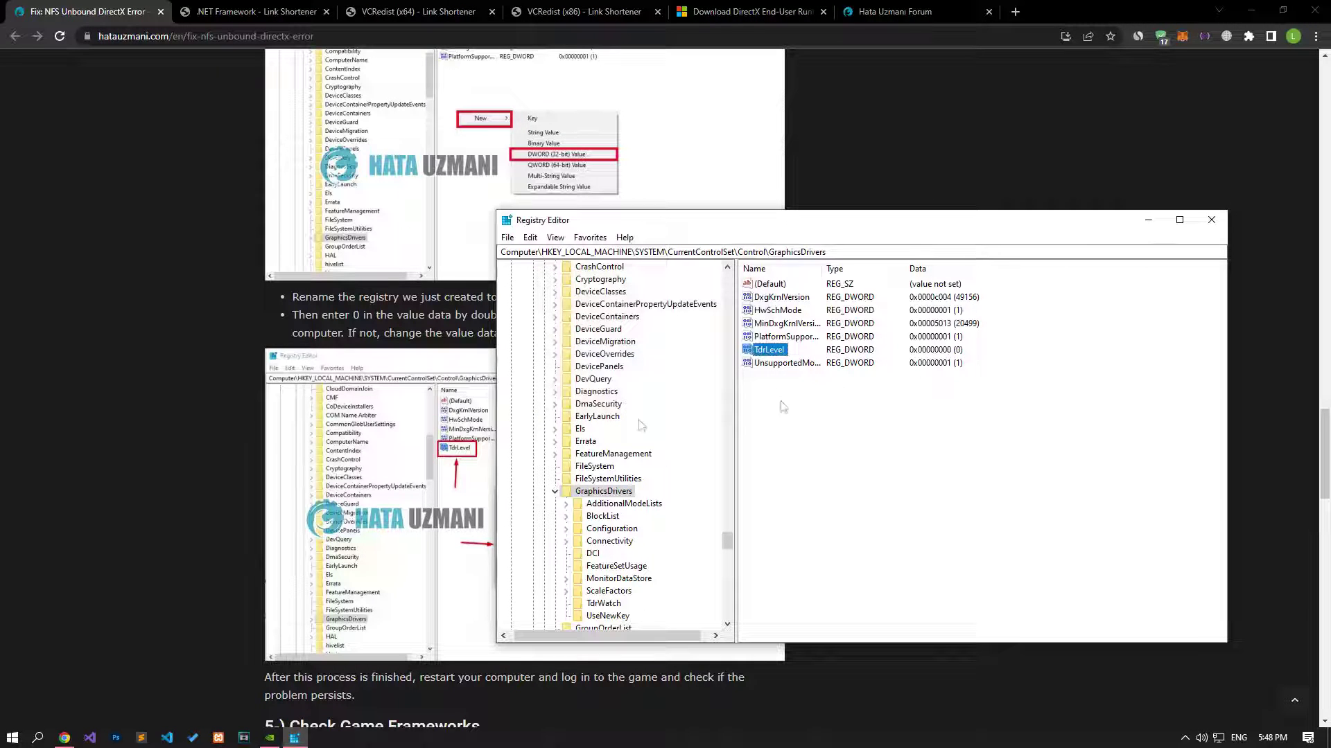
{"action": "key", "text": "super"}
Step: Visit the .NET Framework, VCRedist x64, VCRedist x86 and DirectX download tabs to start their downloads
{"action": "left_click", "coordinate": [231, 218]}
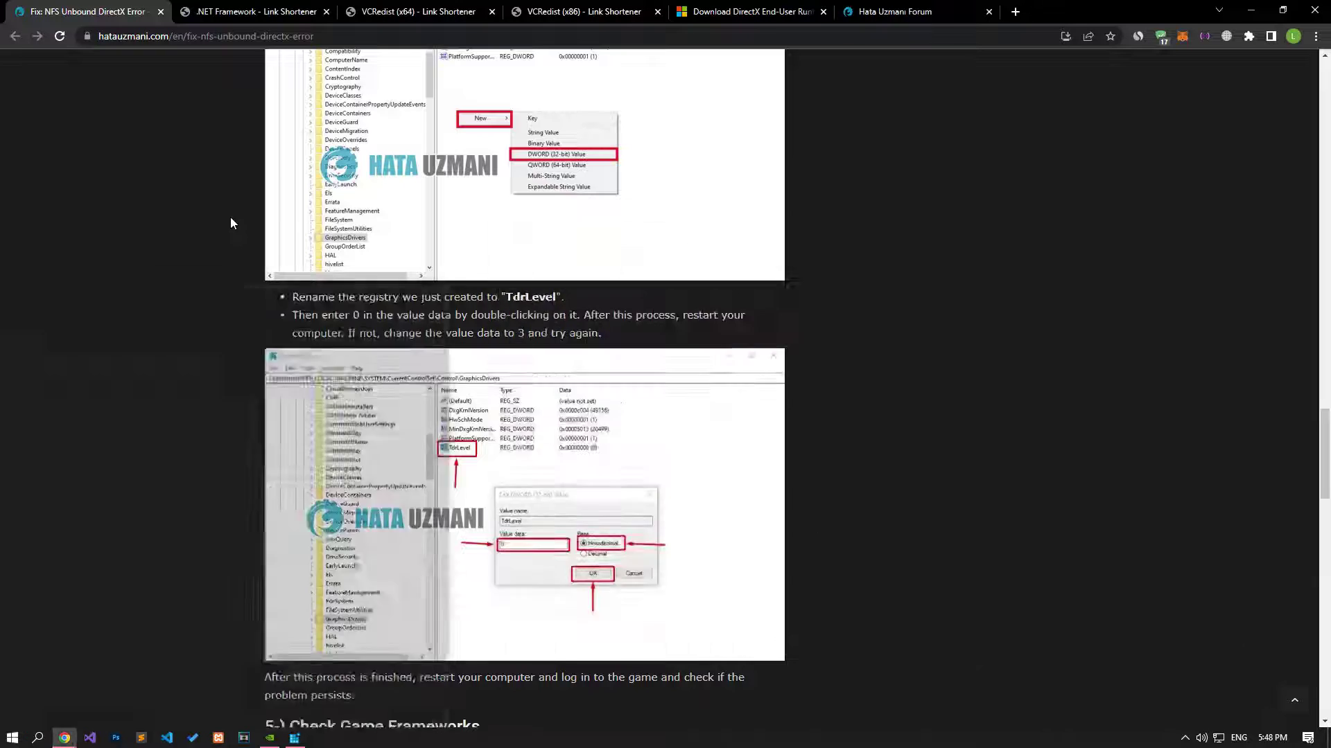
{"action": "scroll", "coordinate": [230, 218], "scroll_direction": "down", "scroll_amount": 5}
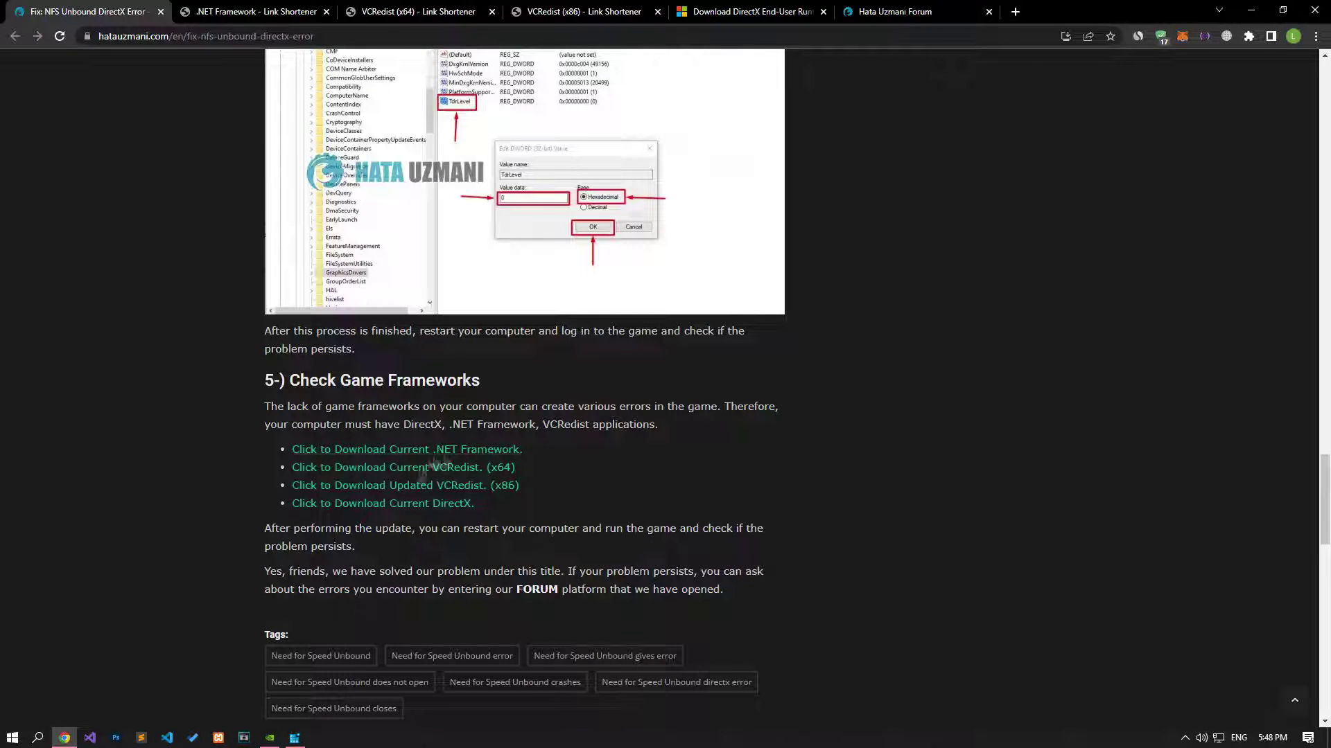
{"action": "left_click", "coordinate": [429, 451]}
{"action": "left_click", "coordinate": [414, 10]}
{"action": "left_click", "coordinate": [582, 11]}
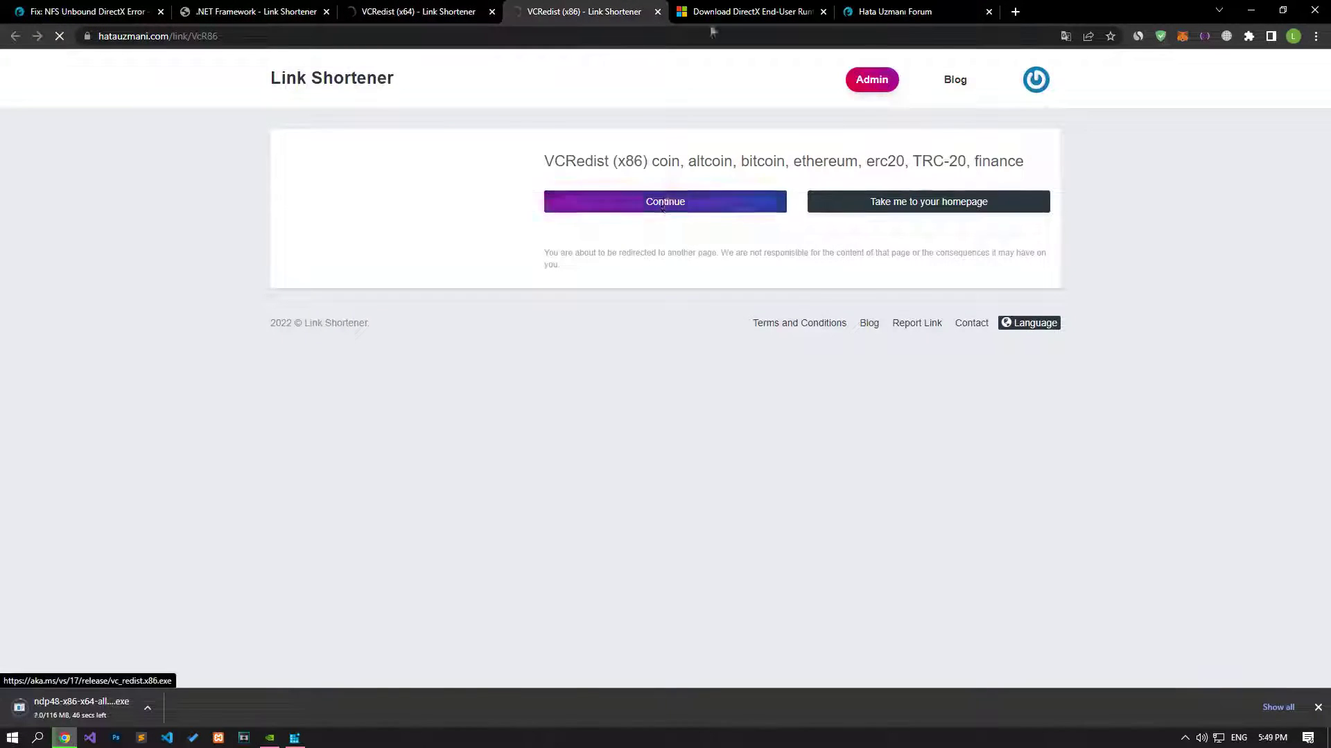
{"action": "left_click", "coordinate": [749, 12]}
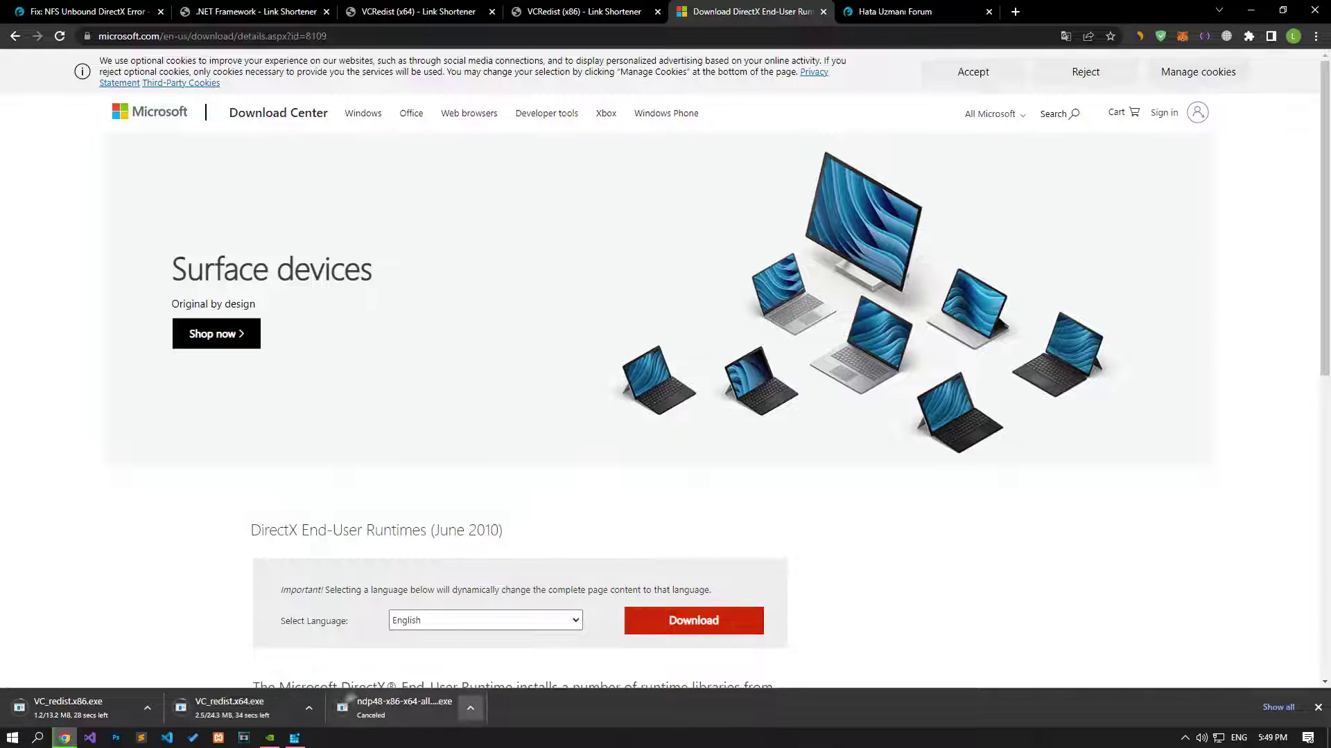
Step: Close the four framework download tabs
{"action": "left_click", "coordinate": [326, 12]}
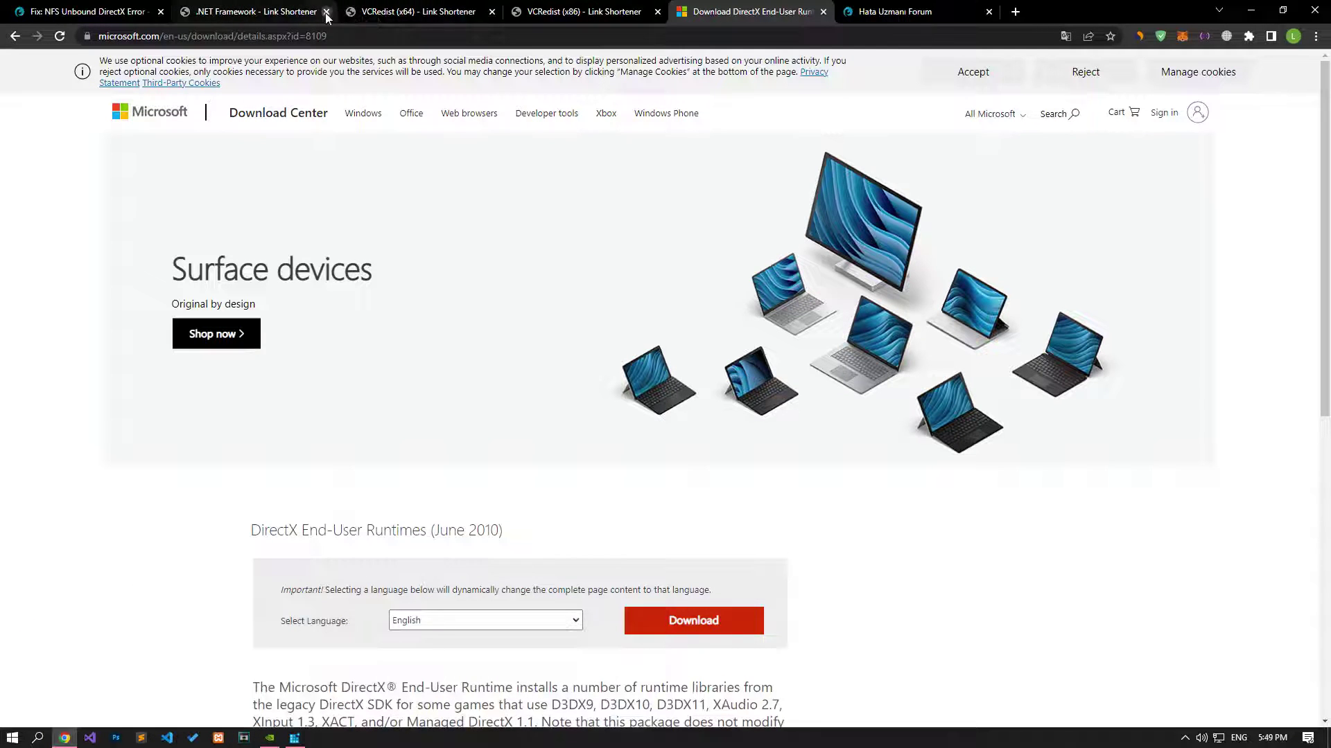
{"action": "left_click", "coordinate": [326, 12]}
{"action": "left_click", "coordinate": [326, 12]}
{"action": "left_click", "coordinate": [326, 12]}
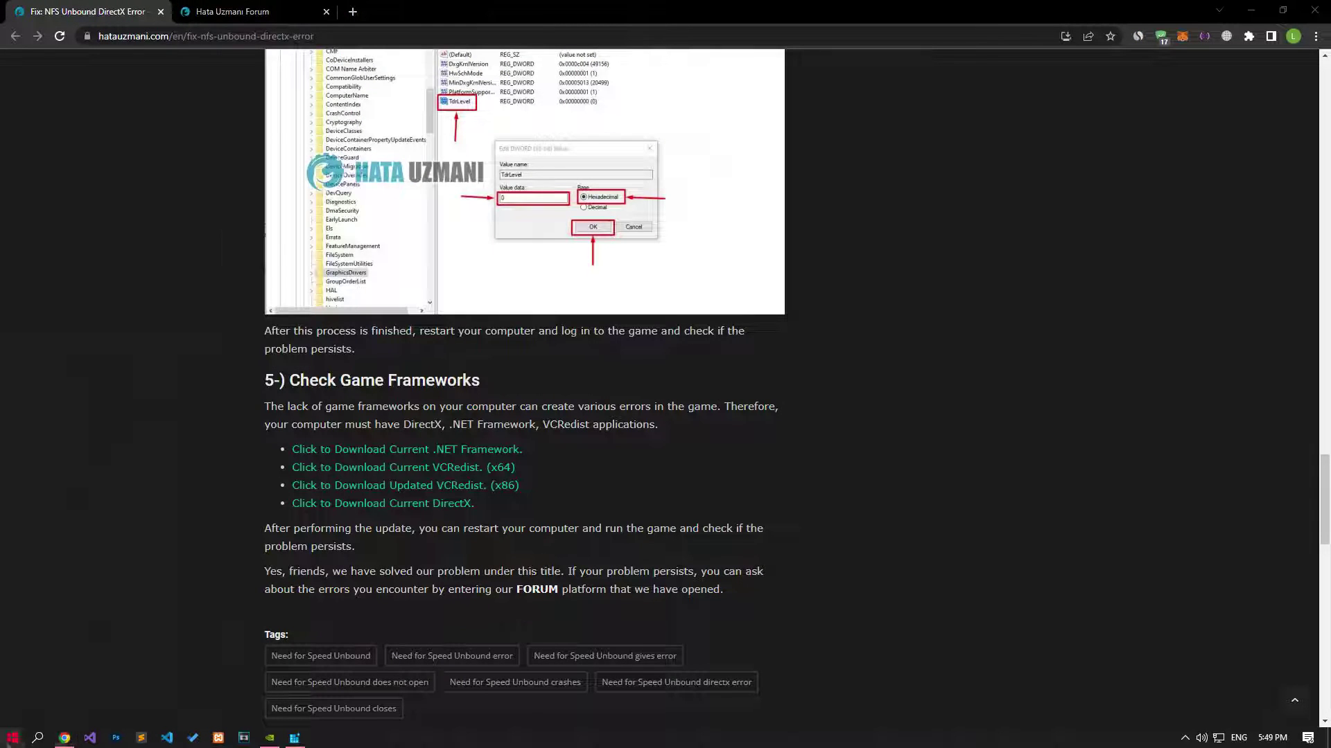
Step: Show then dismiss the power menu's restart option, and switch to the Hata Uzmanı Forum tab
{"action": "left_click", "coordinate": [12, 738]}
{"action": "left_click", "coordinate": [18, 711]}
{"action": "left_click", "coordinate": [191, 194]}
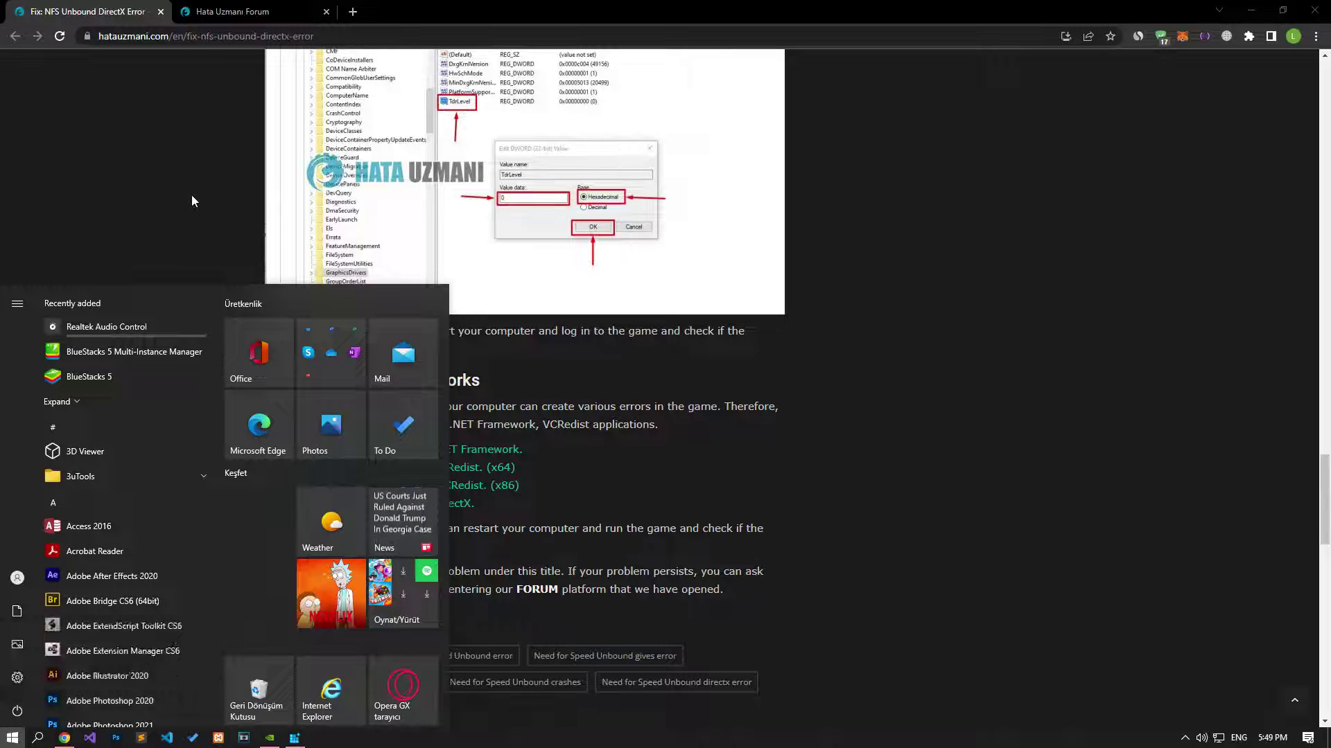
{"action": "left_click", "coordinate": [191, 194]}
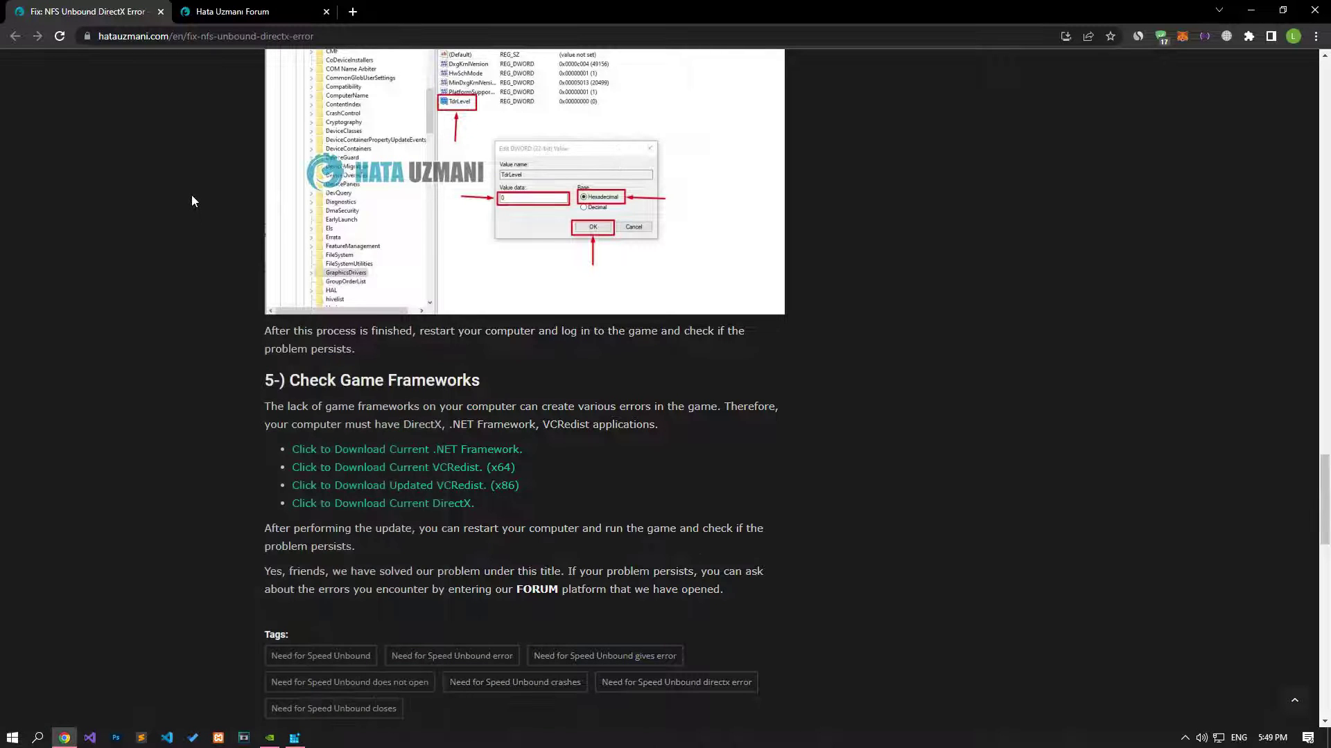
{"action": "left_click", "coordinate": [243, 10]}
Step: Choose Post thread... on the Hata Uzmanı Forum to pick a section for a new thread
{"action": "left_click", "coordinate": [1034, 199]}
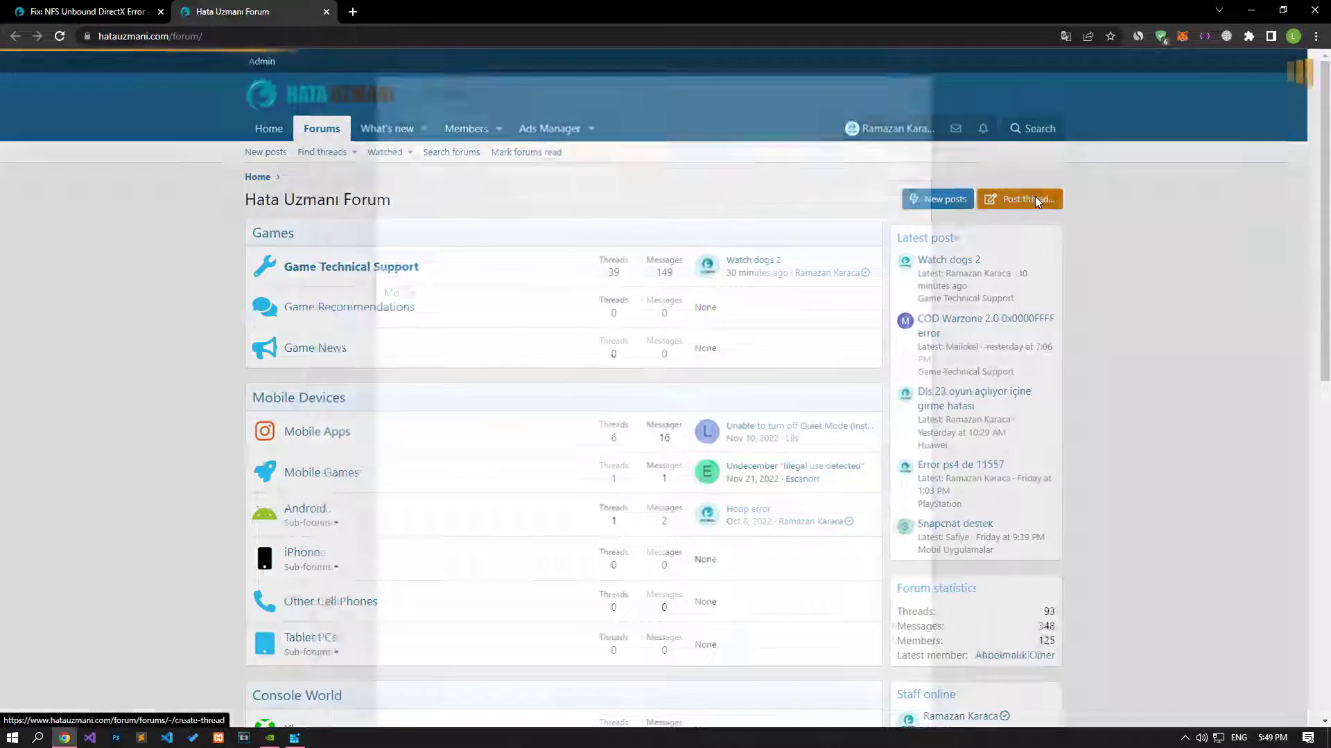